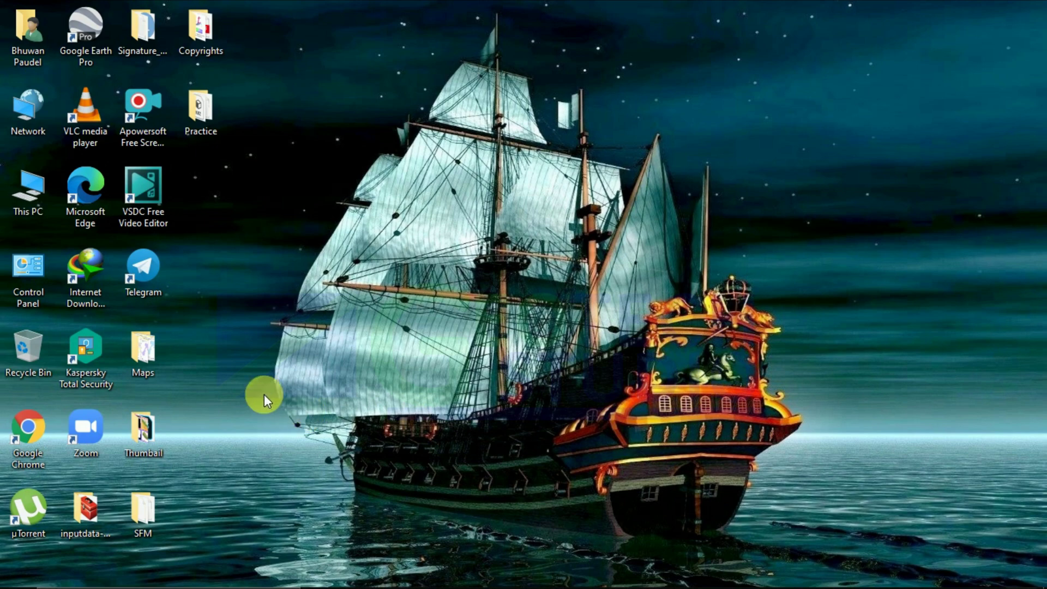
Launch Google Chrome from the desktop and bring its window back full screen
double_click(45, 427)
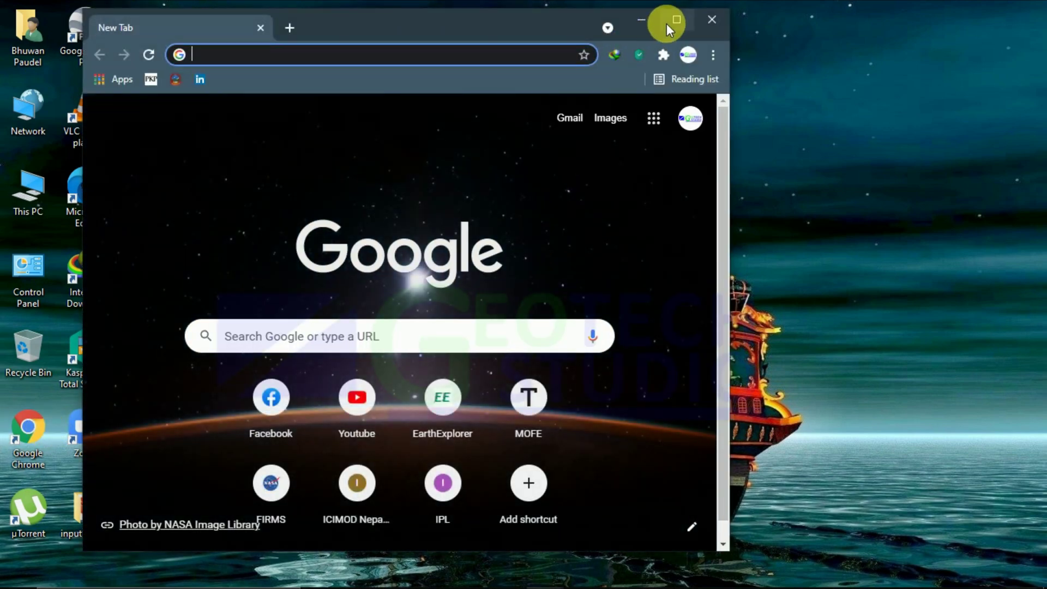
left_click(676, 20)
key("alt+F4")
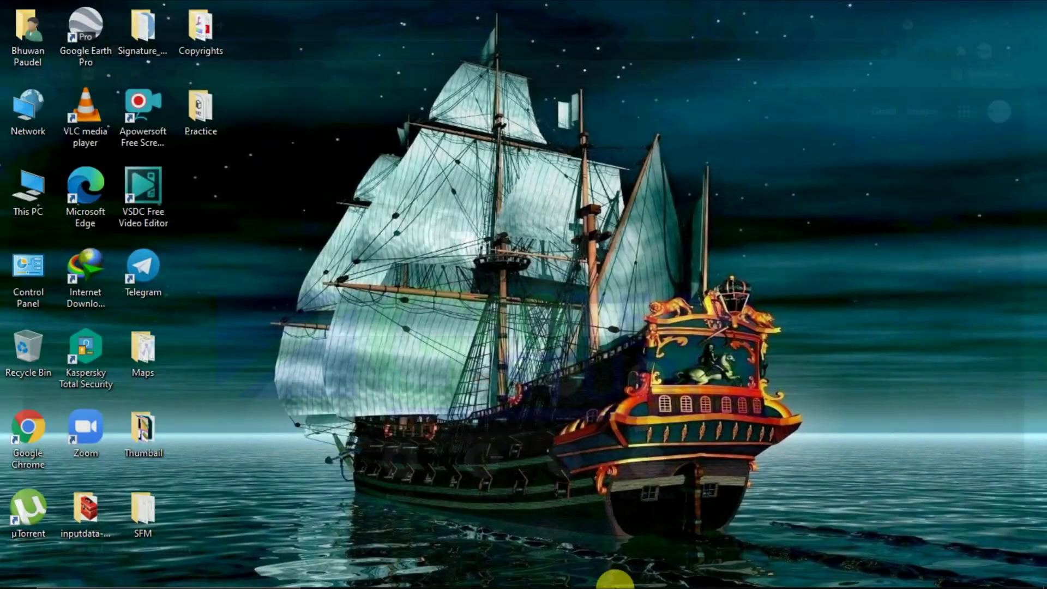
left_click(549, 570)
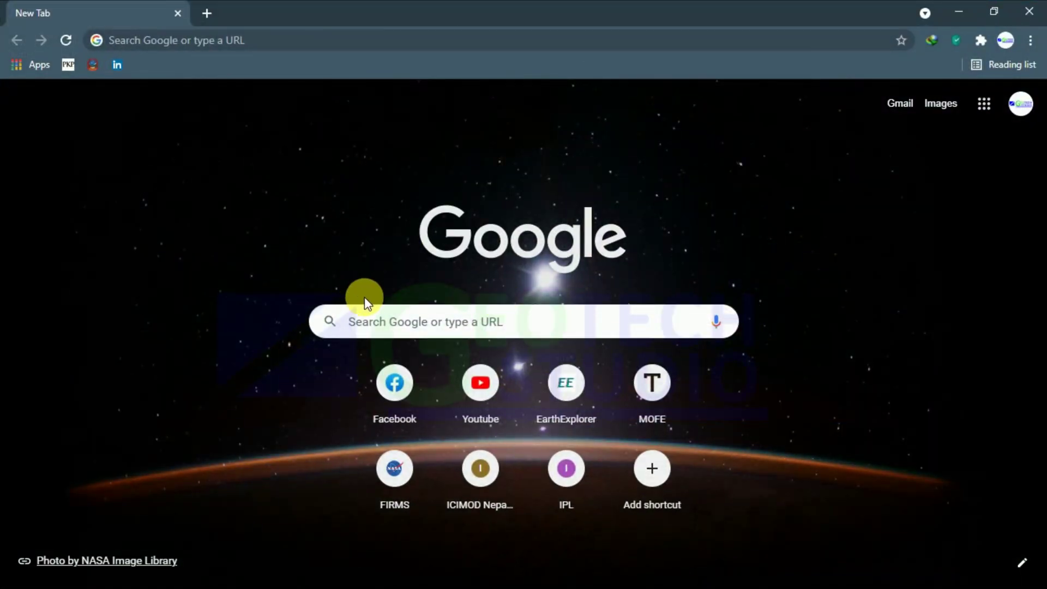
Search Google for 'impact observatory' and open the impactobservatory.com home page
left_click(374, 322)
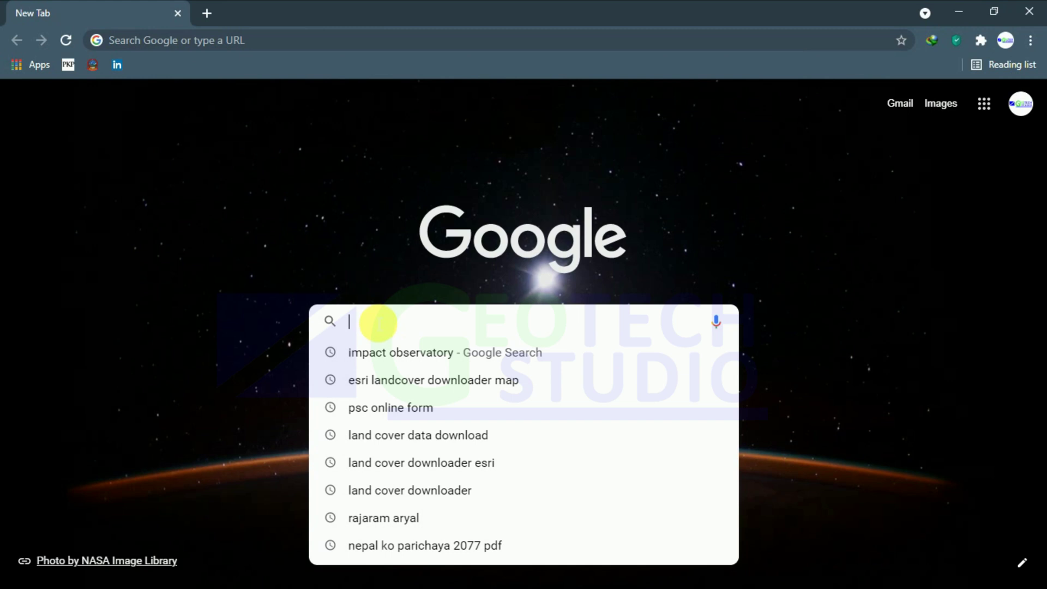
left_click(396, 360)
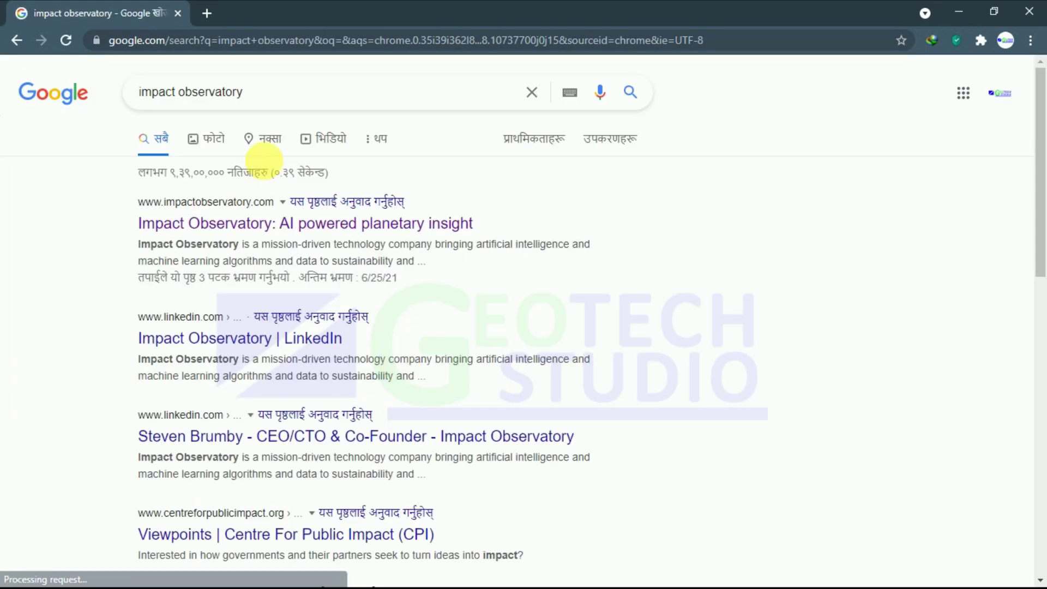
left_click(205, 218)
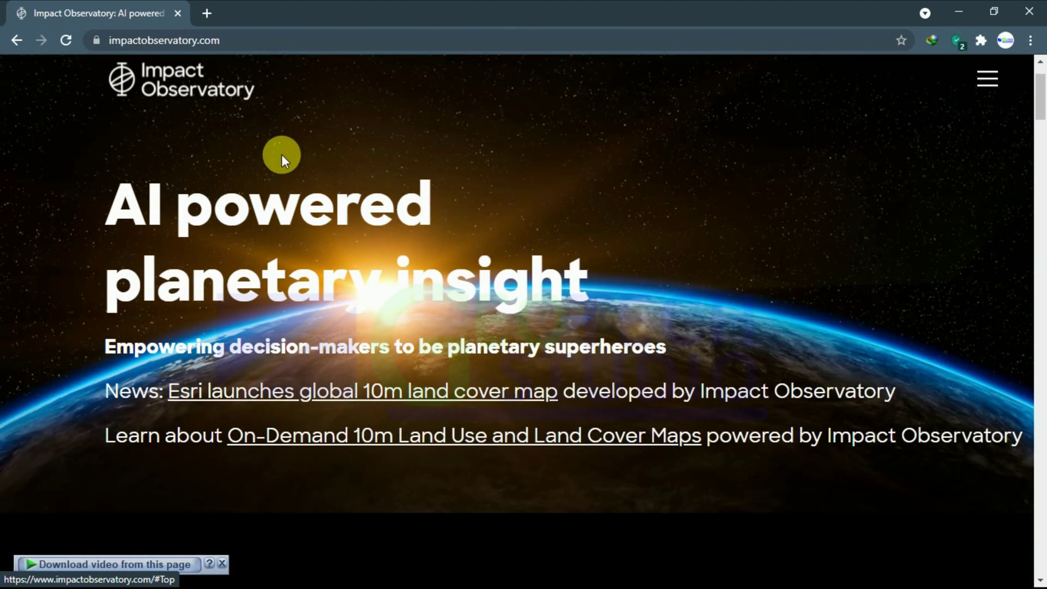
Follow the 'Esri launches global 10m land cover map' news link to the Esri Land Cover page
scroll(314, 226, "down", 4)
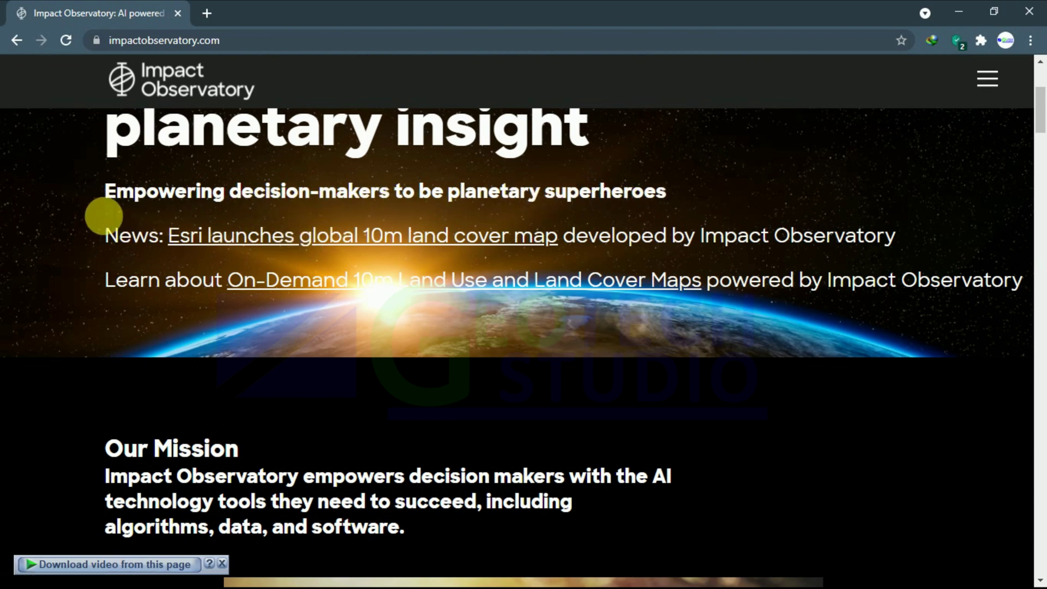
left_click(250, 240)
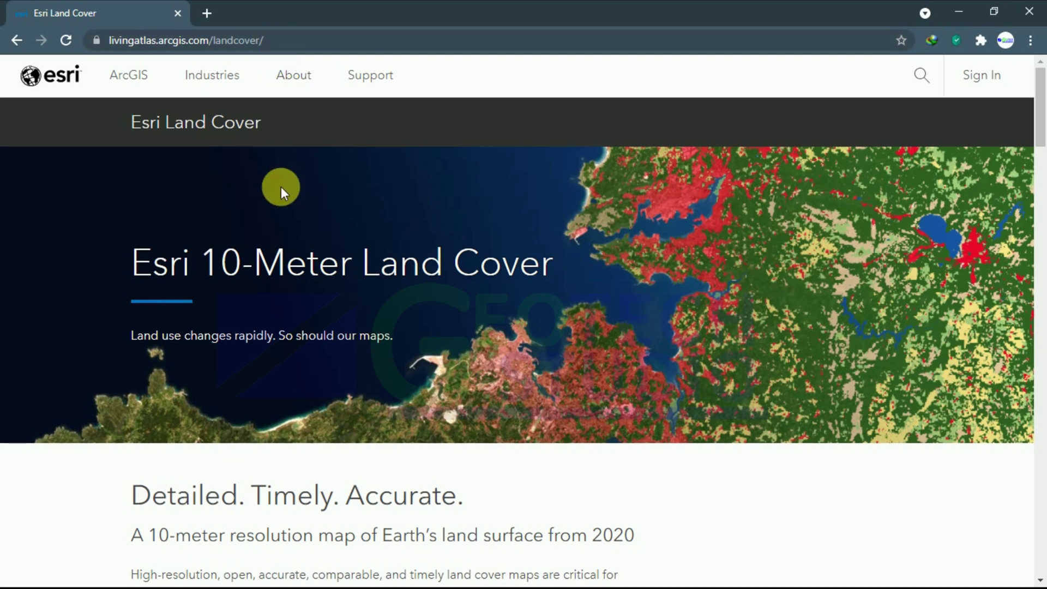
scroll(315, 249, "down", 3)
scroll(315, 251, "down", 3)
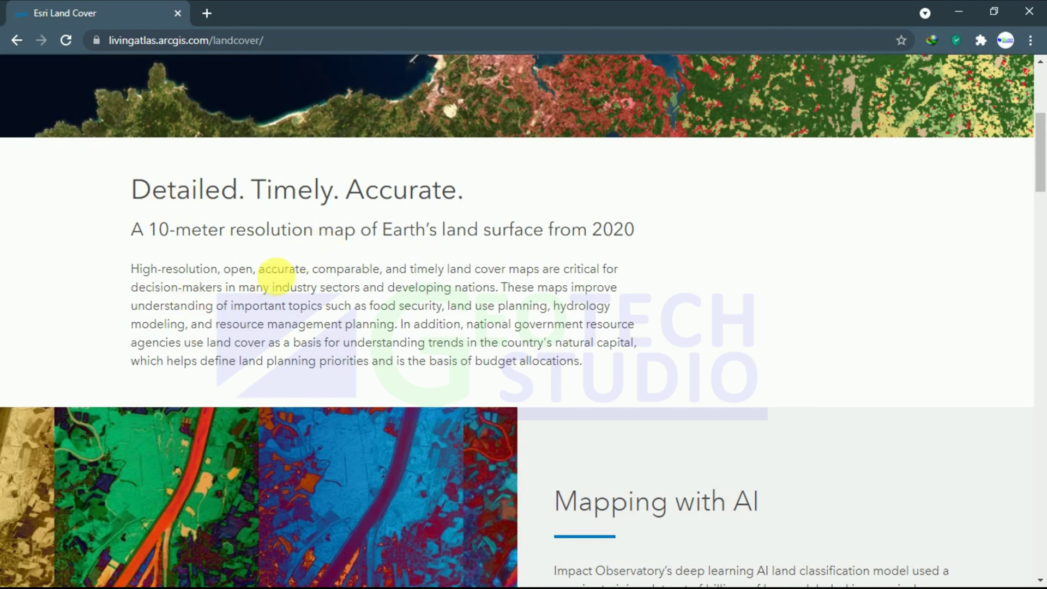
scroll(278, 295, "up", 6)
scroll(294, 371, "down", 2)
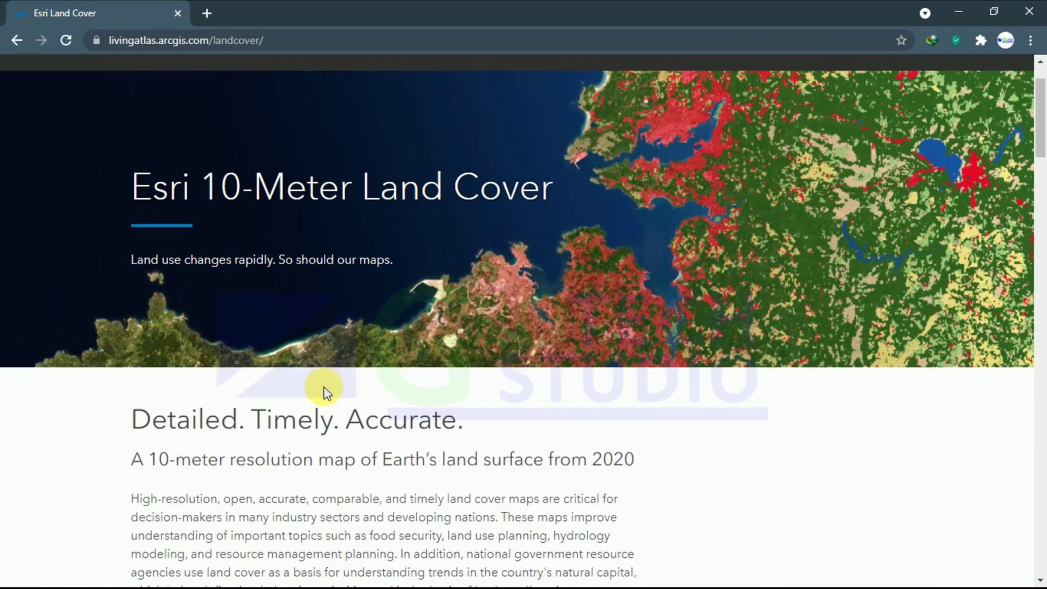
scroll(300, 398, "down", 3)
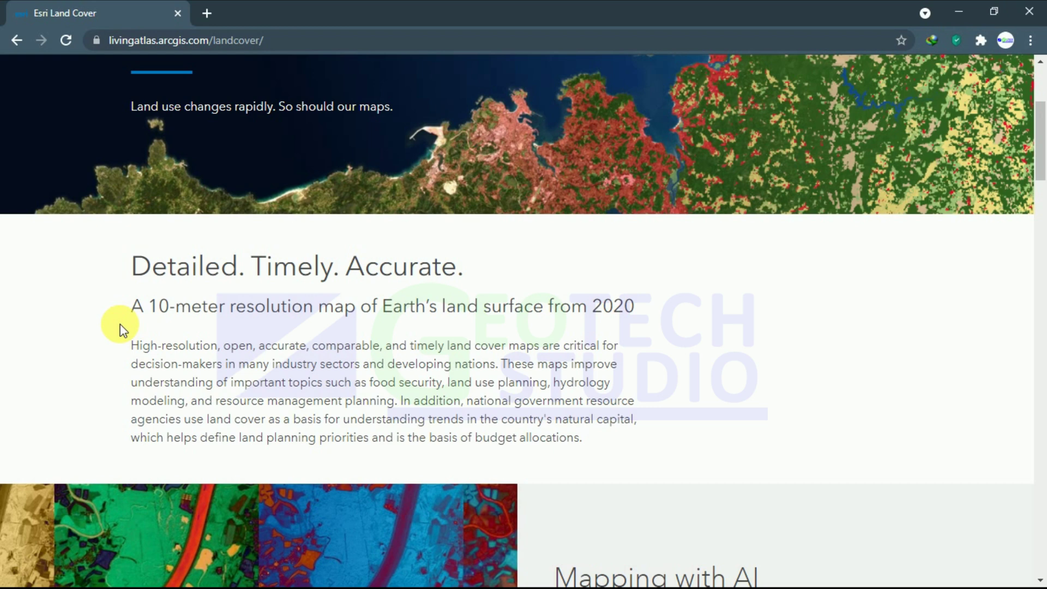
scroll(338, 413, "down", 4)
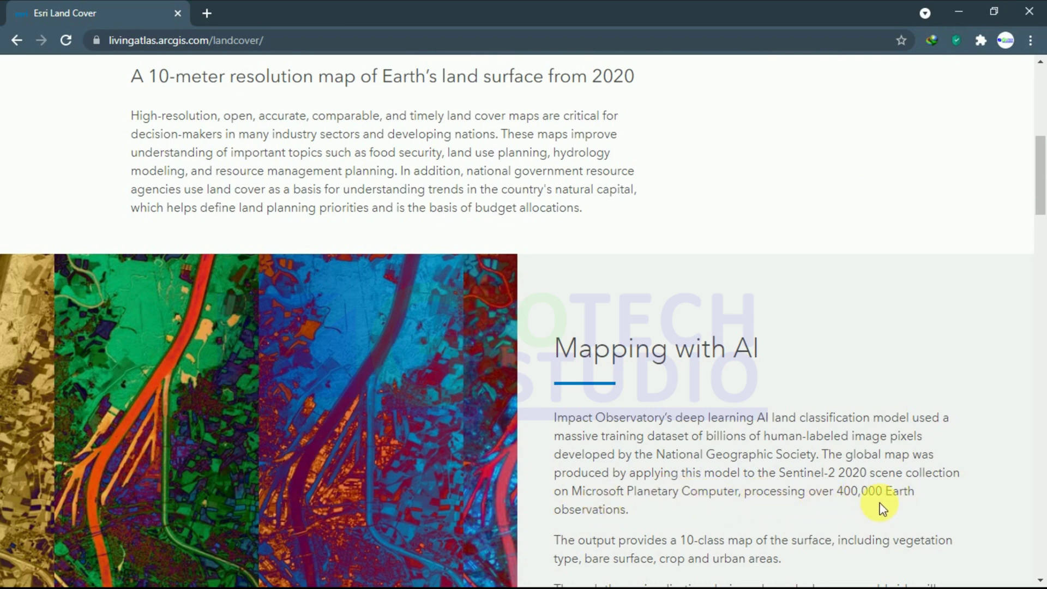
scroll(611, 516, "down", 1)
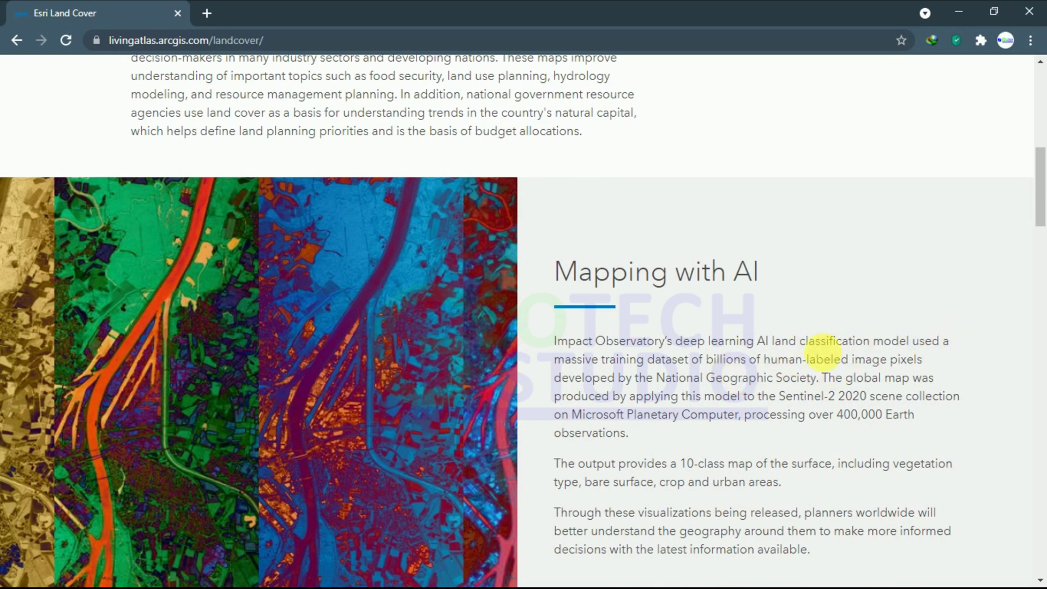
scroll(657, 439, "down", 1)
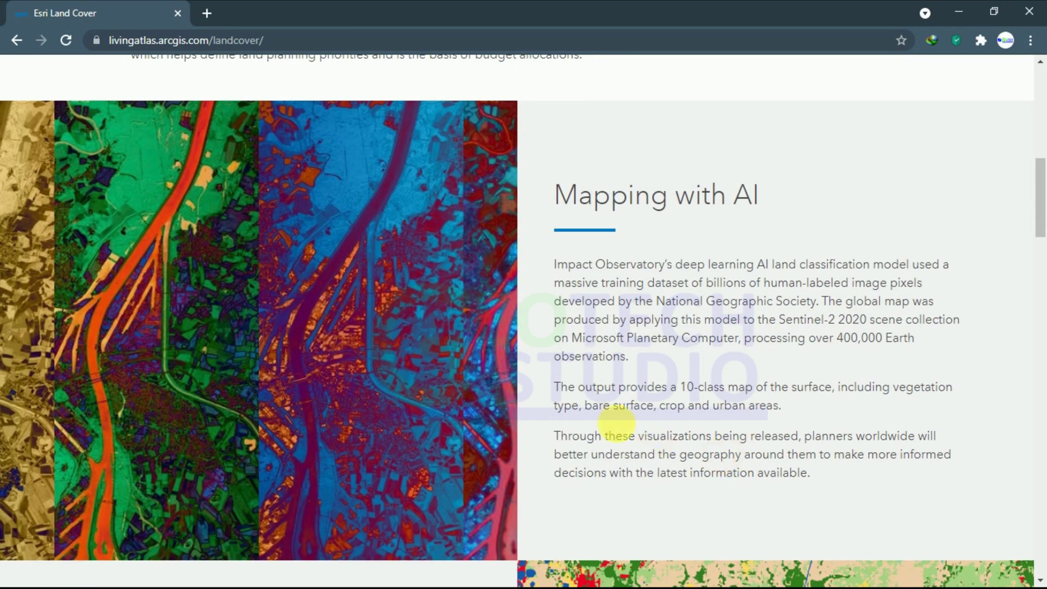
scroll(657, 439, "down", 2)
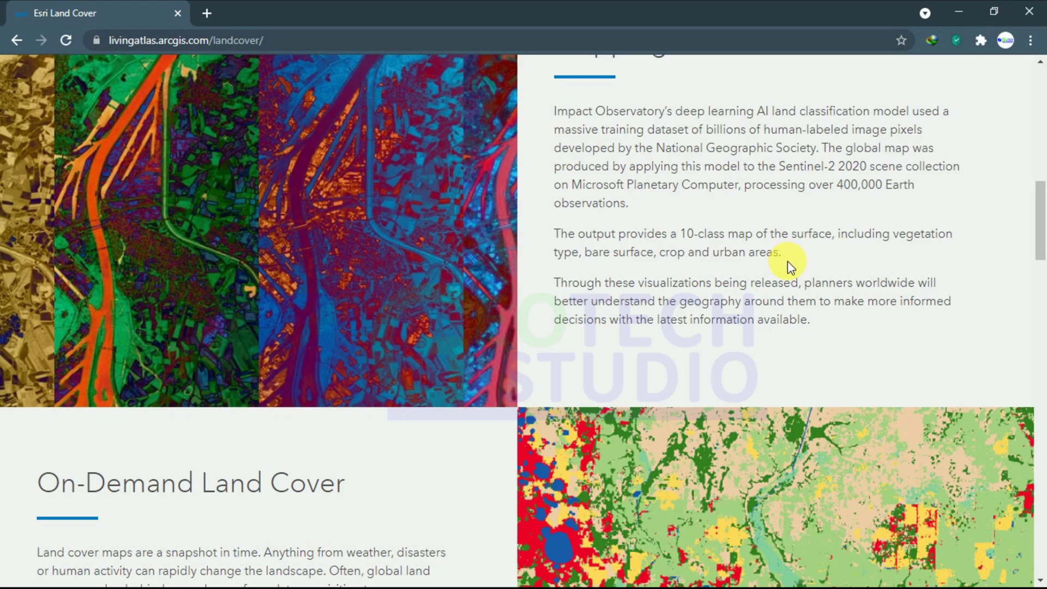
scroll(787, 261, "down", 5)
scroll(755, 281, "up", 2)
scroll(164, 404, "down", 1)
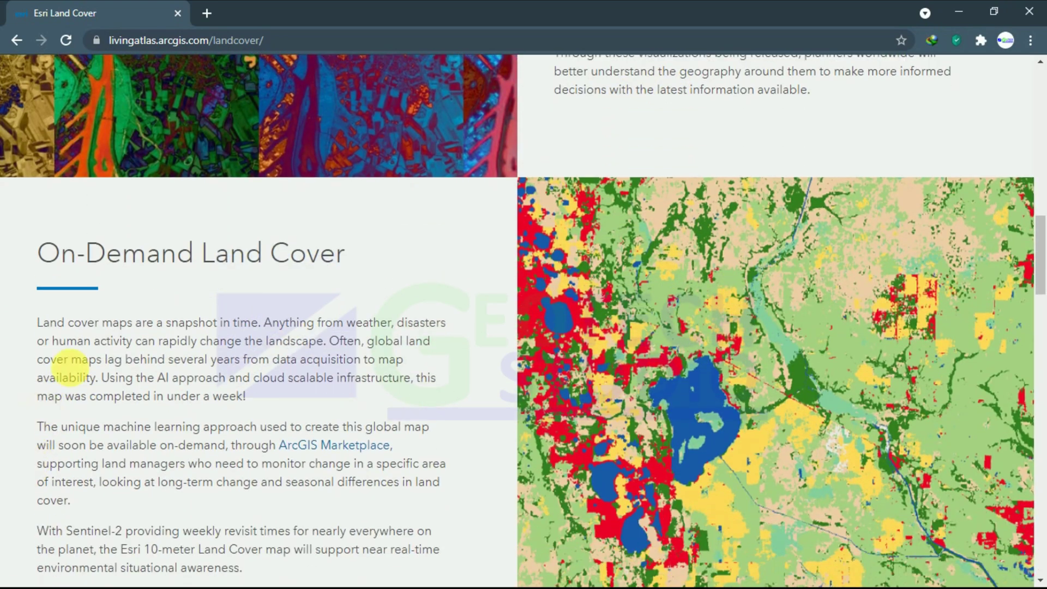
scroll(374, 280, "down", 8)
scroll(342, 259, "down", 2)
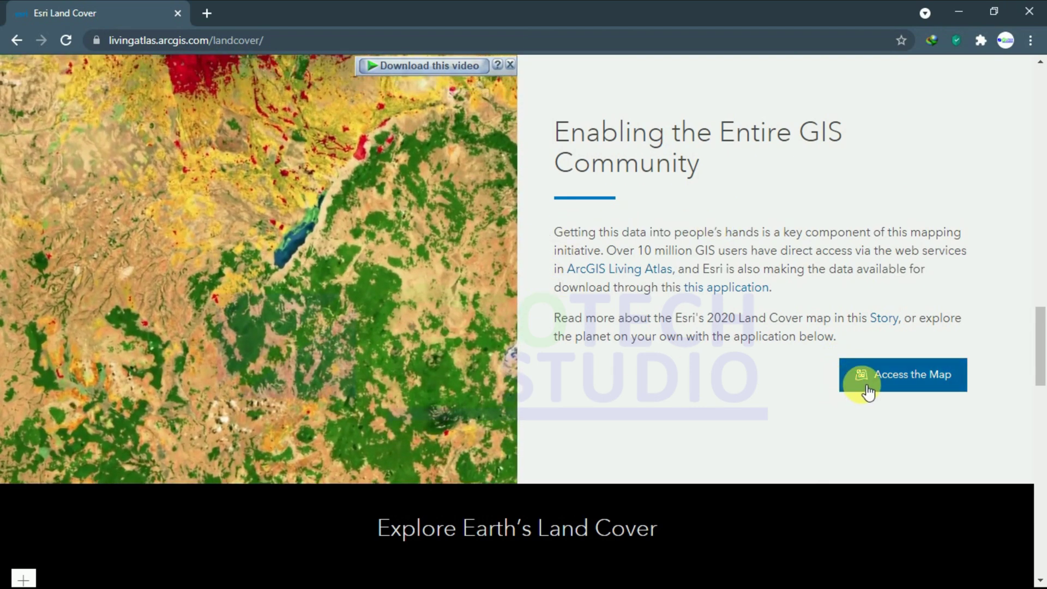
Open the Esri 2020 Land Cover item in Map Viewer Classic over the Topographic basemap
left_click(865, 382)
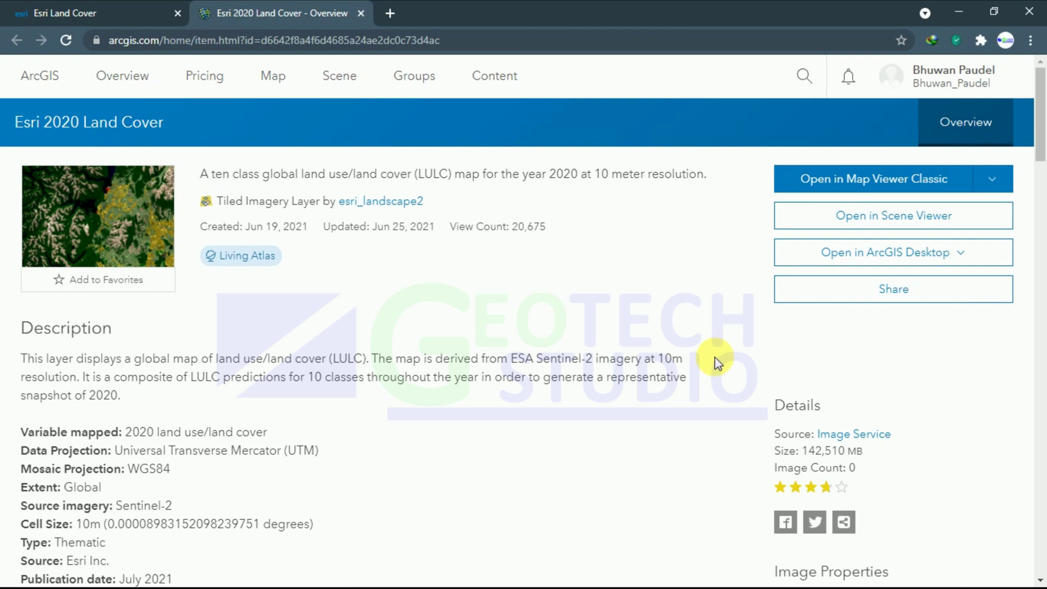
left_click(810, 180)
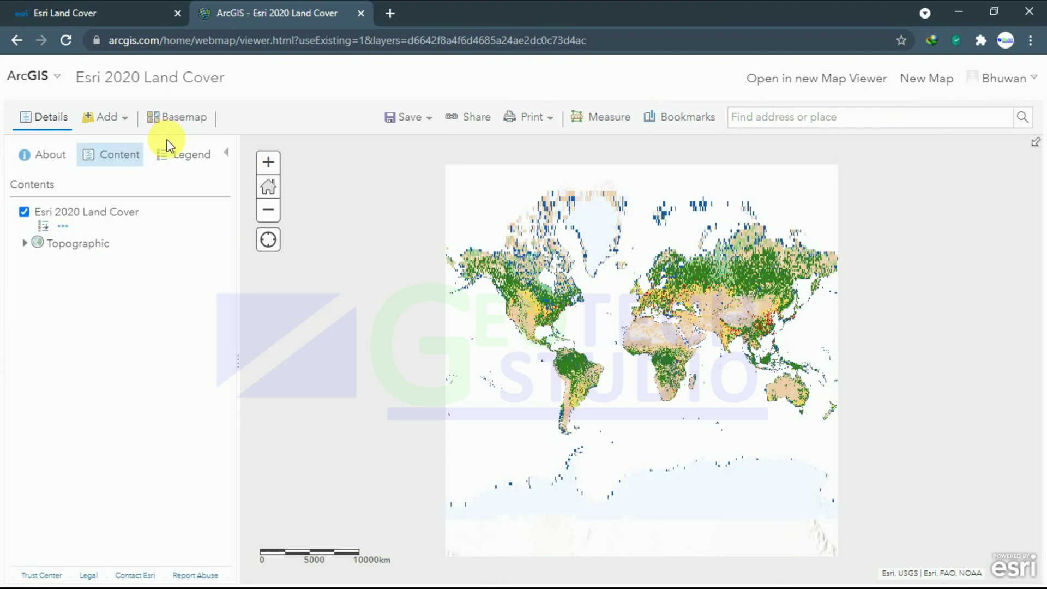
Import Nepal outline.zip as a layer from file, keeping original features
left_click(105, 117)
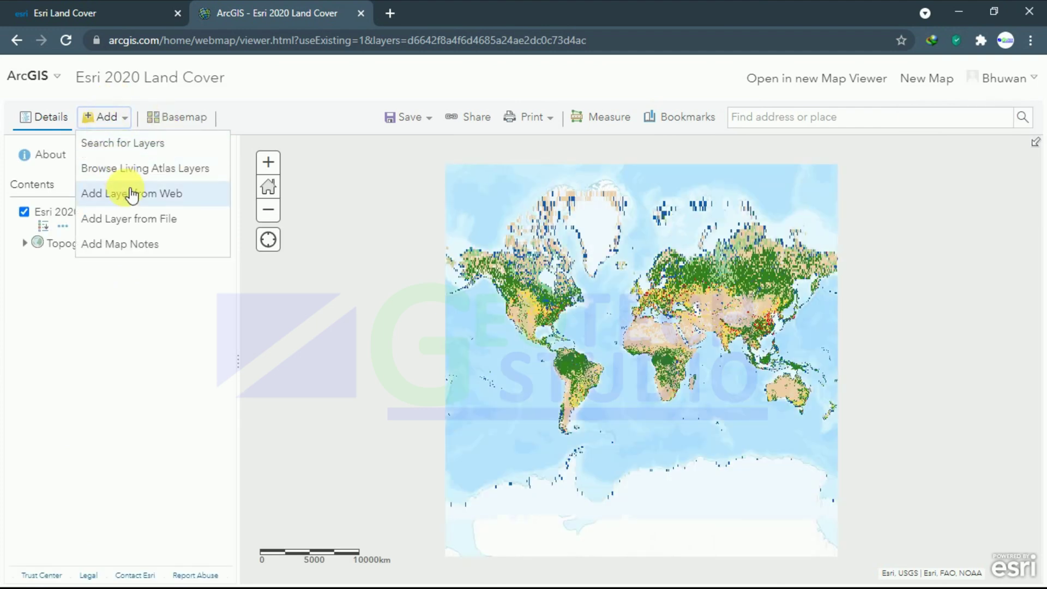
left_click(138, 219)
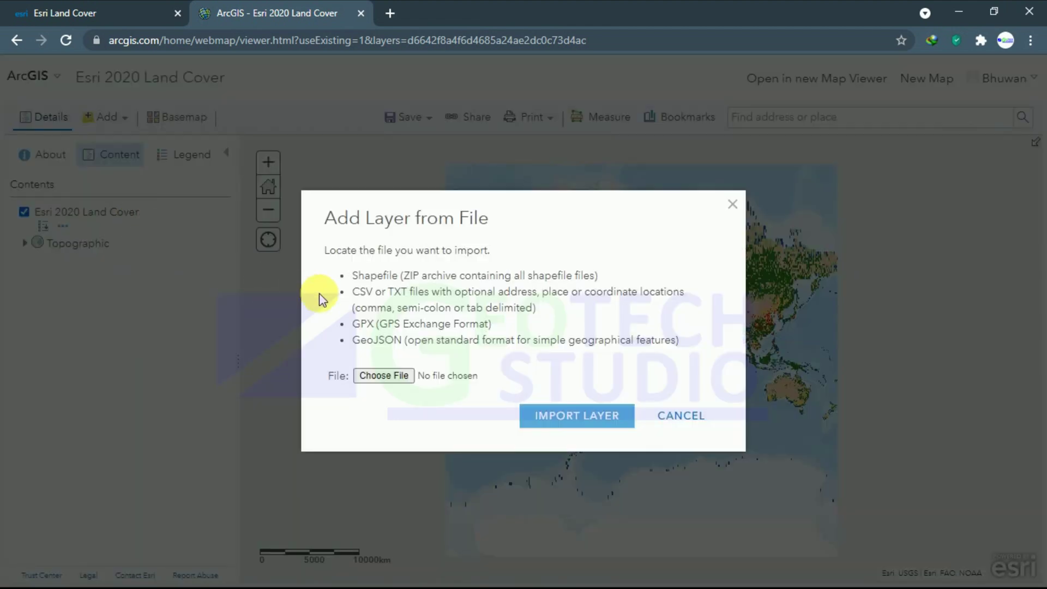
left_click(383, 377)
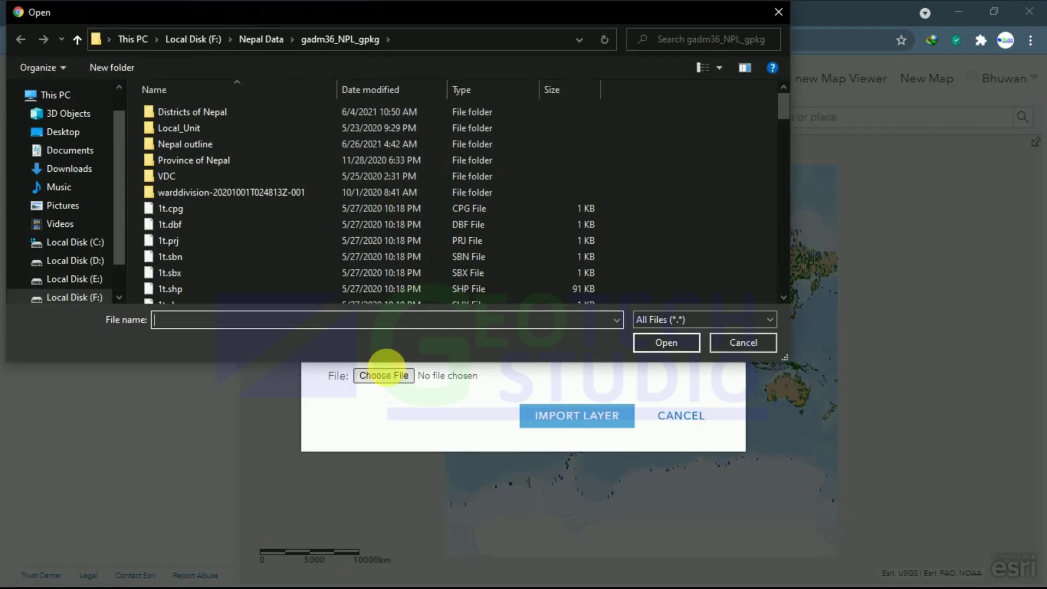
scroll(210, 164, "down", 3)
scroll(213, 169, "down", 15)
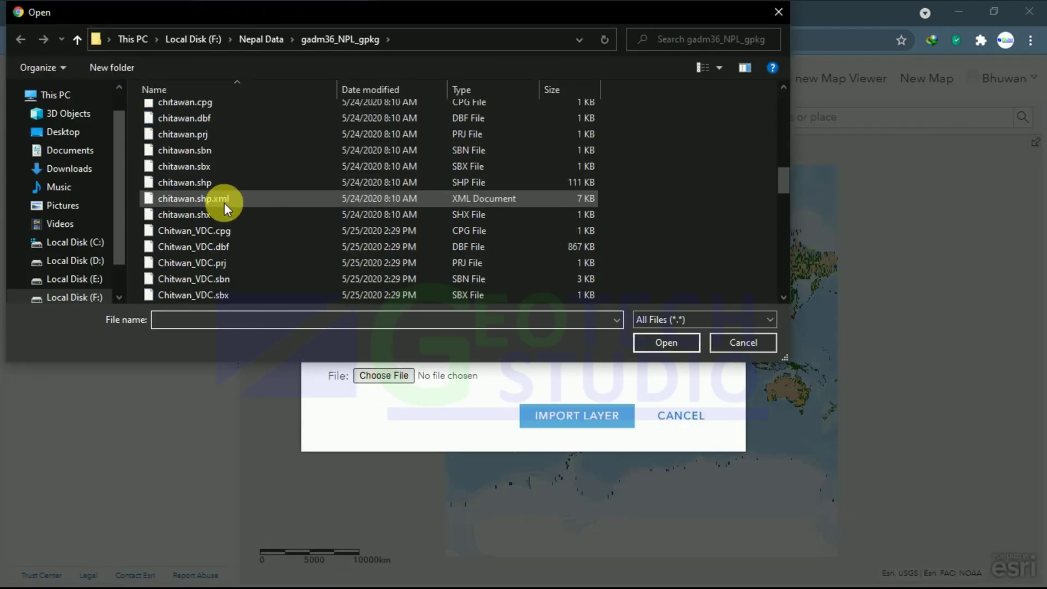
scroll(249, 221, "down", 12)
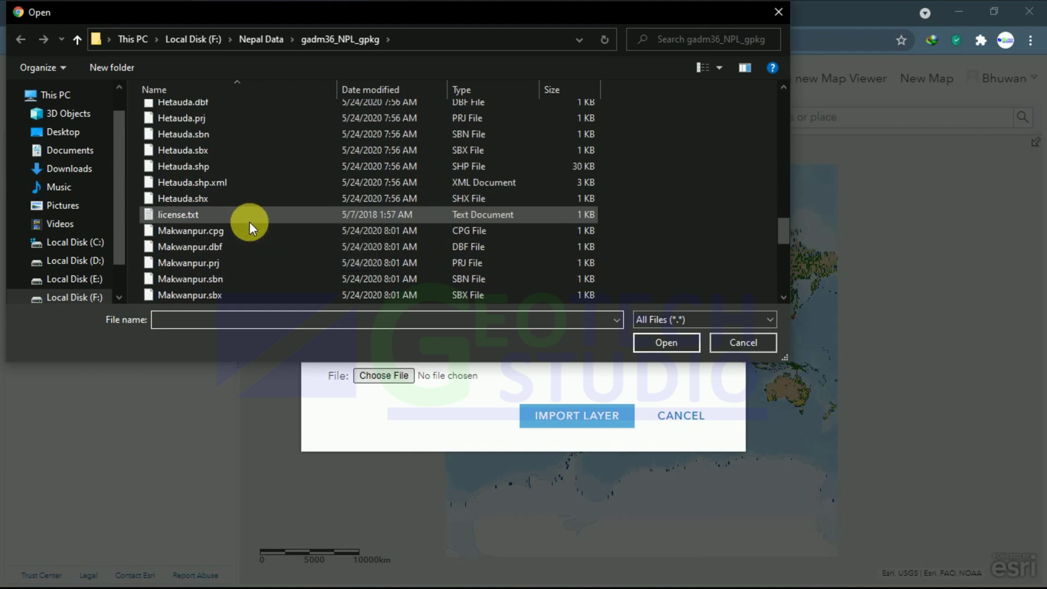
left_click(227, 167)
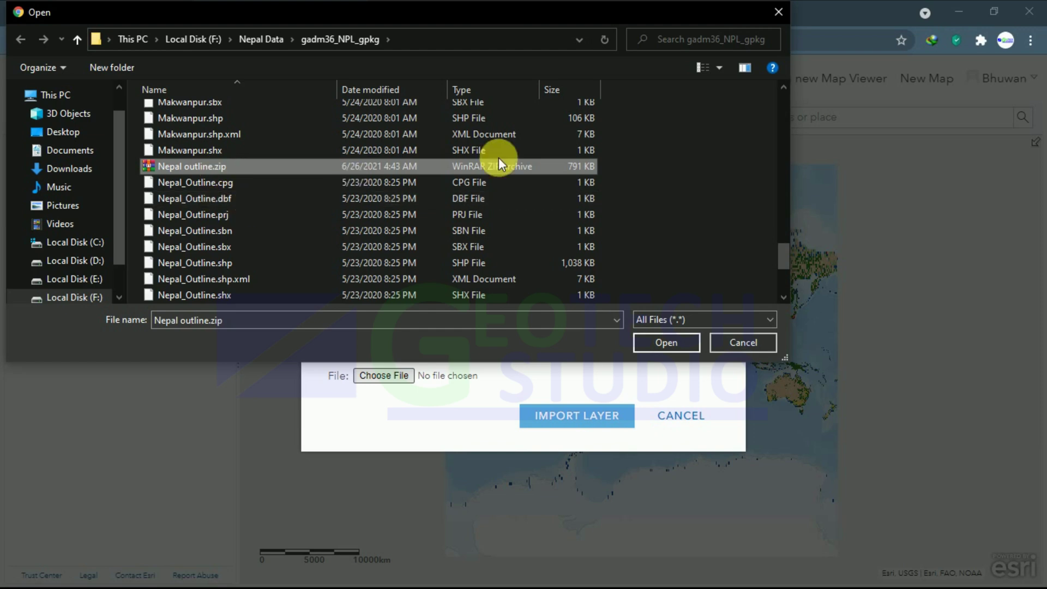
left_click(640, 341)
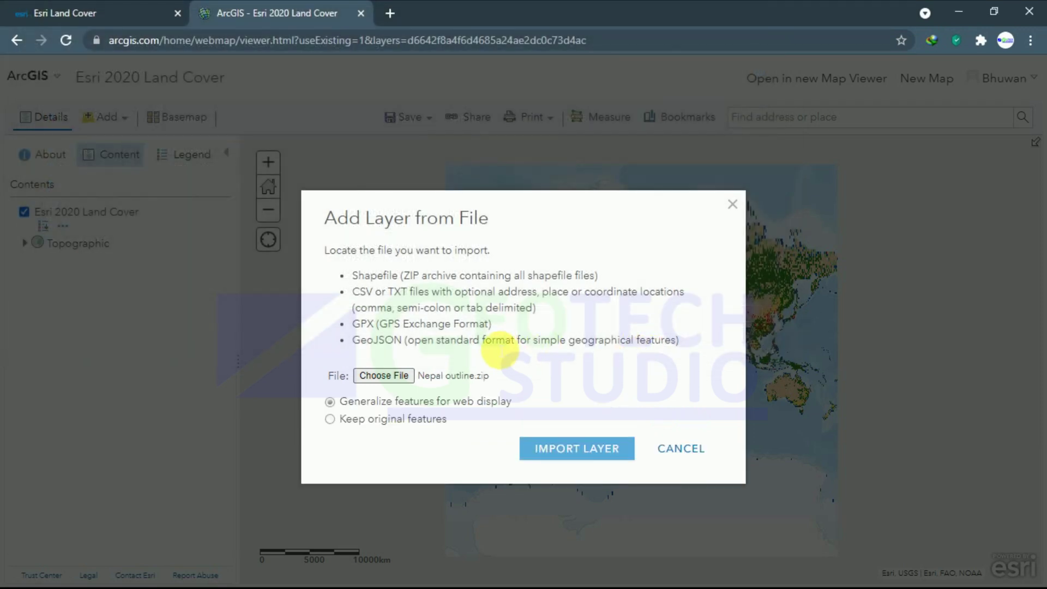
left_click(381, 419)
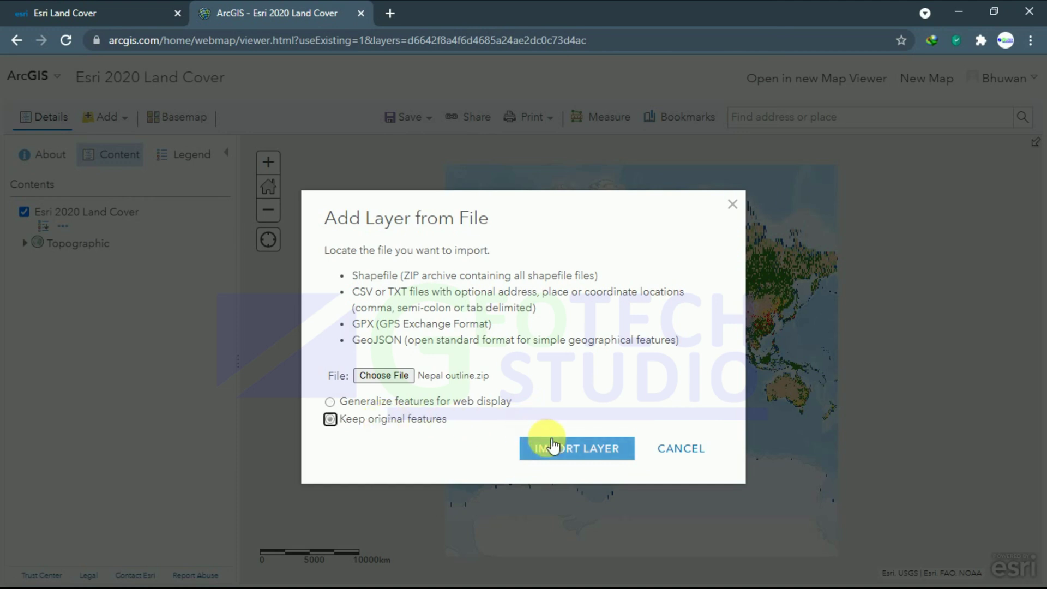
left_click(557, 449)
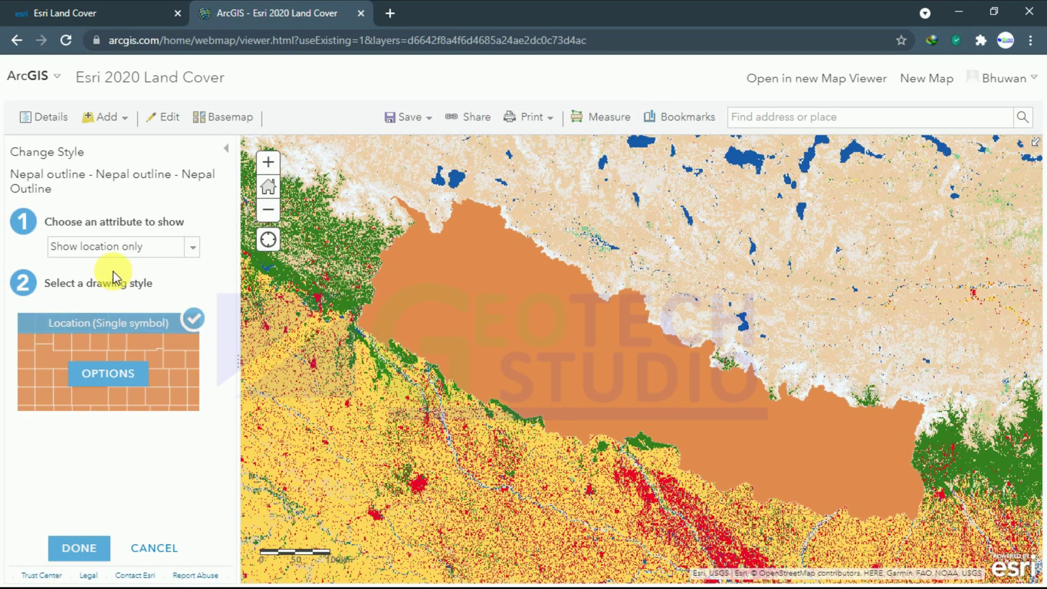
Style the Nepal outline with no fill, #1A1A1A outline colour and 2 px line width
left_click(104, 366)
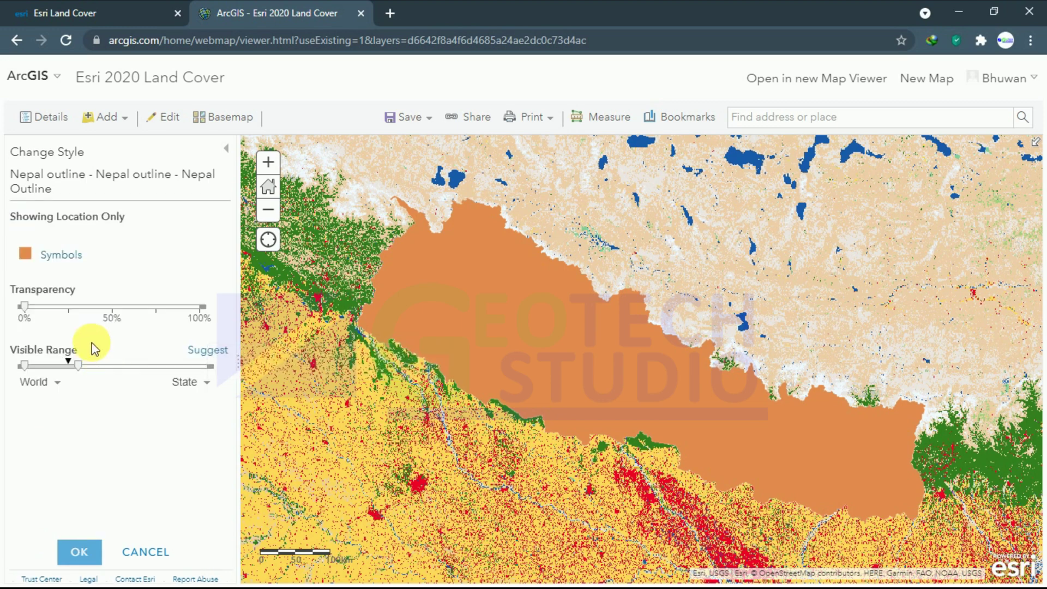
left_click(26, 253)
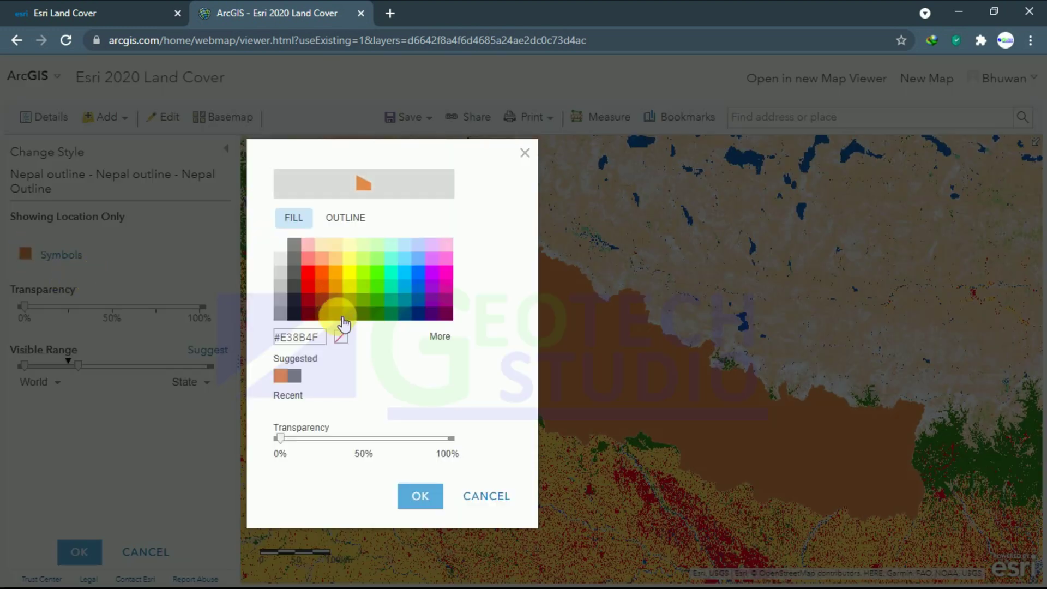
left_click(341, 336)
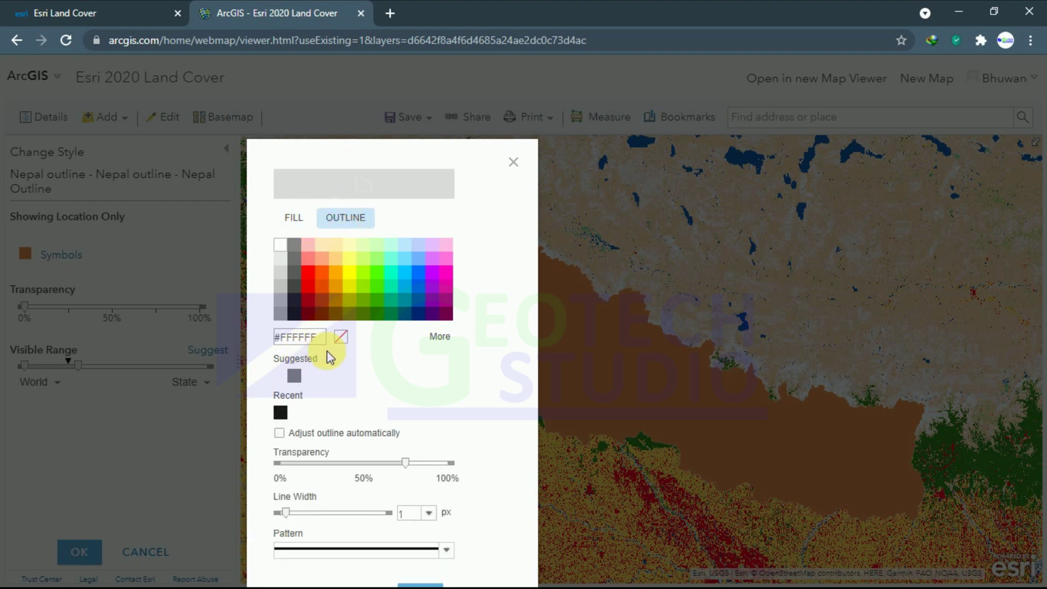
left_click(341, 337)
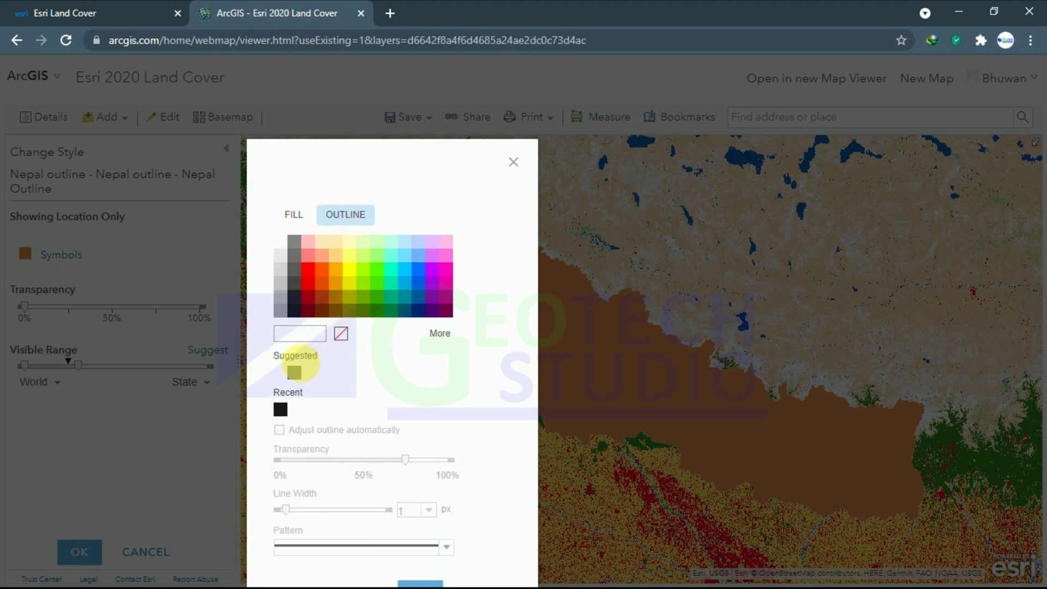
left_click(294, 311)
left_click(429, 510)
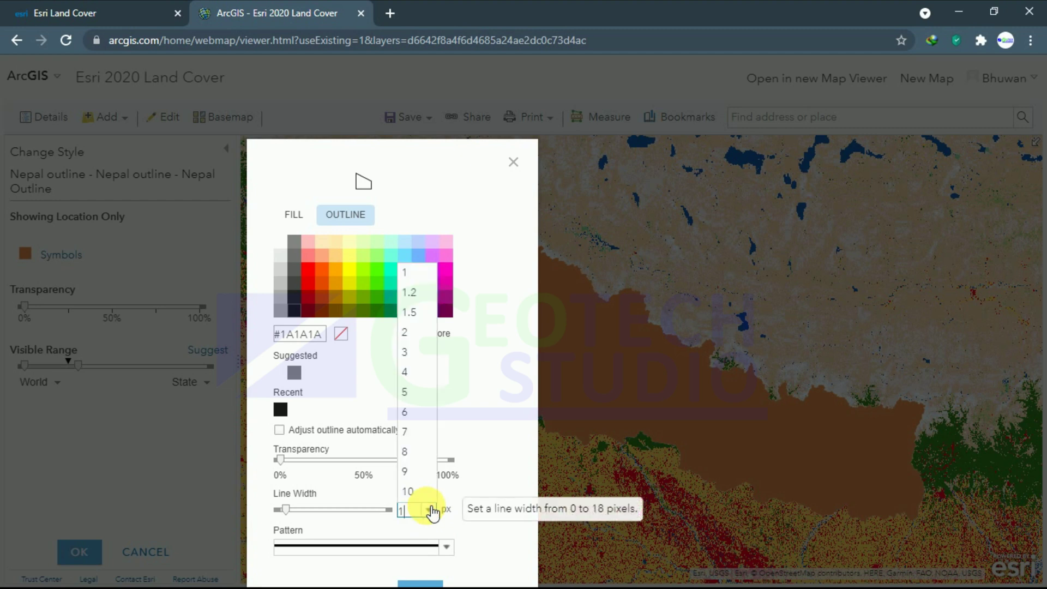
left_click(411, 346)
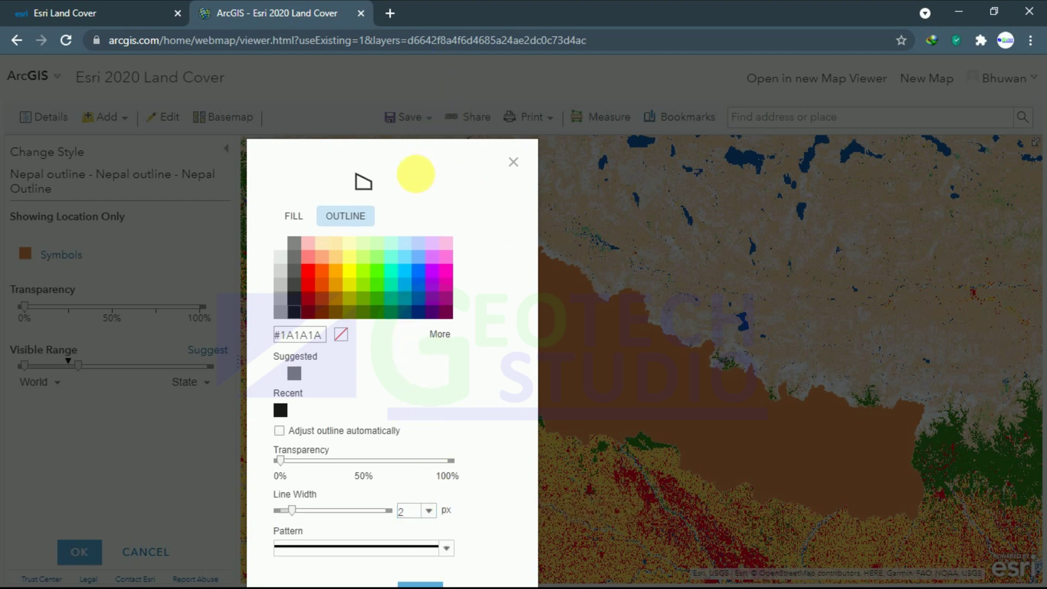
left_click_drag(428, 159, 423, 90)
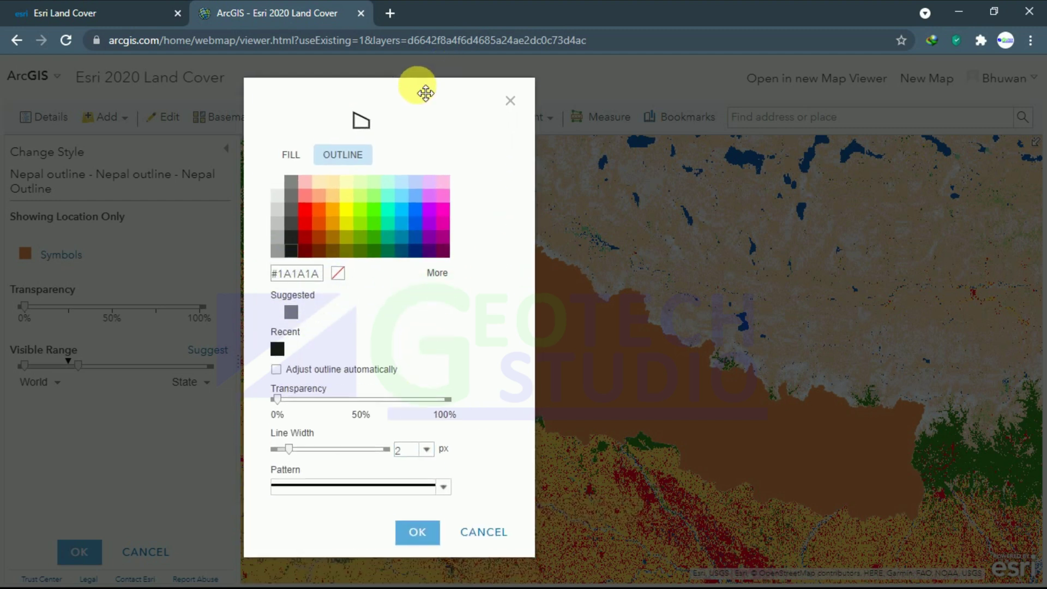
left_click(431, 532)
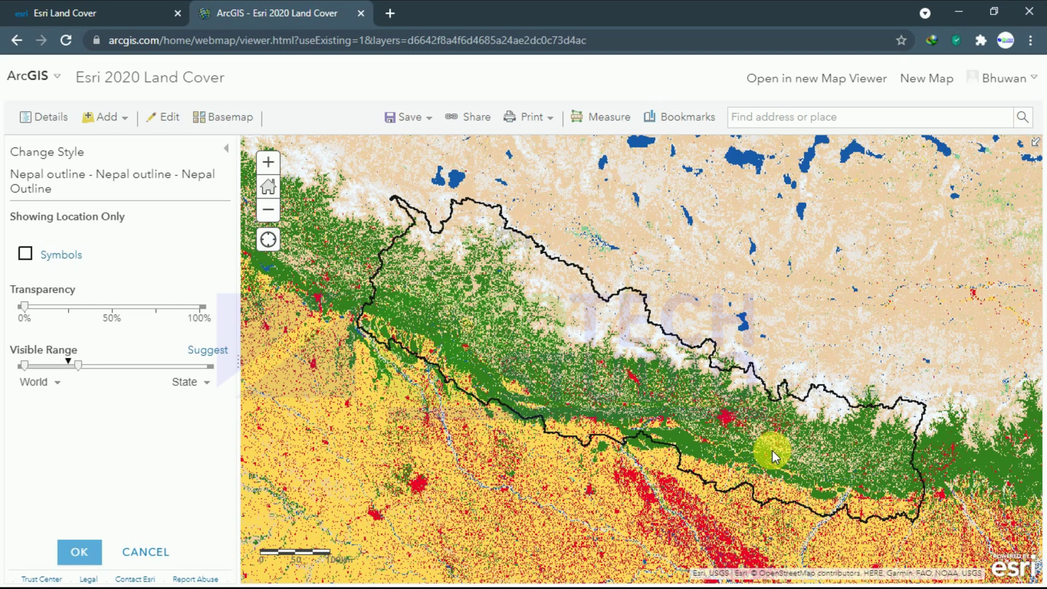
Zoom the map out and back in, then return to the Esri 2020 Land Cover item page
scroll(773, 450, "down", 4)
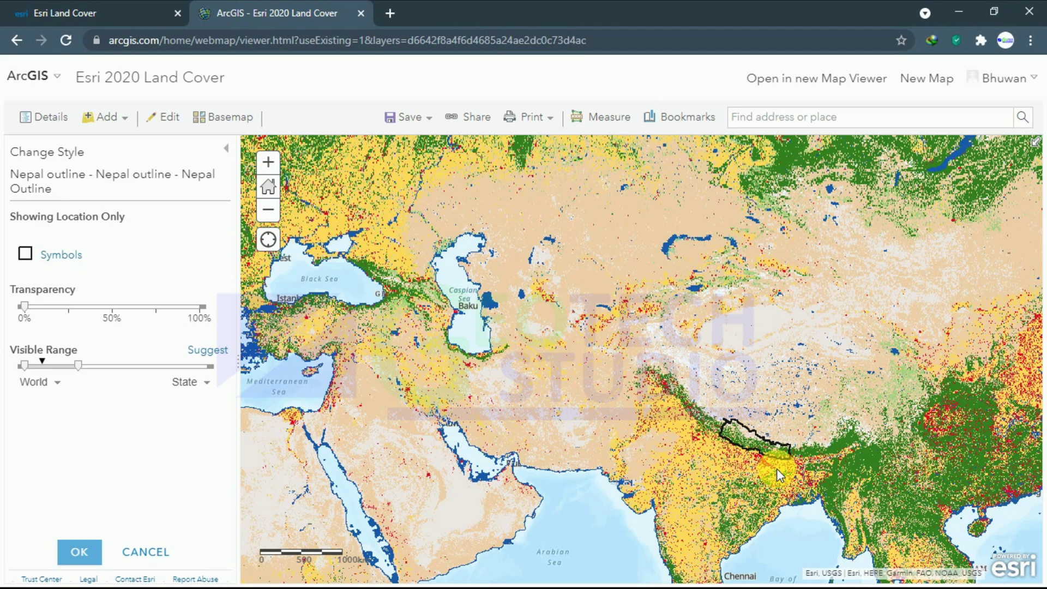
scroll(777, 472, "up", 1)
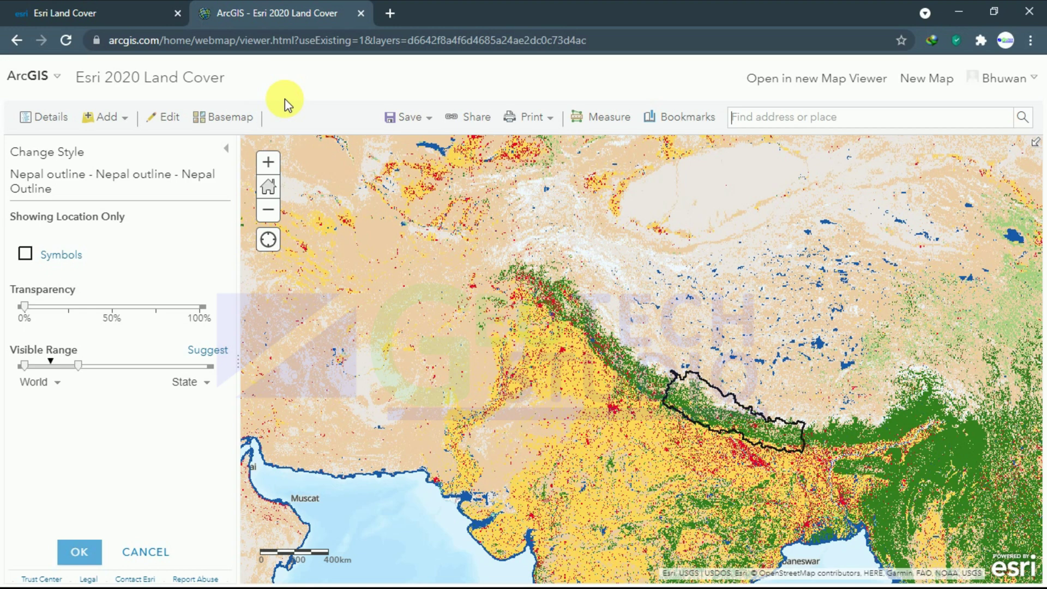
left_click(15, 44)
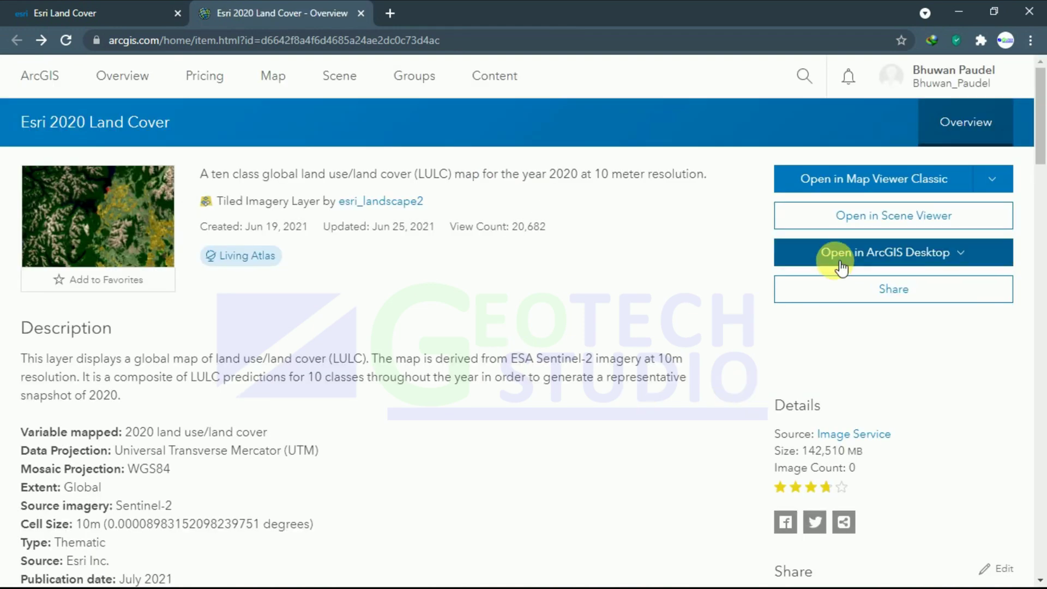
Open the Esri 2020 Land Cover layer in Scene Viewer on a 3D globe
left_click(819, 233)
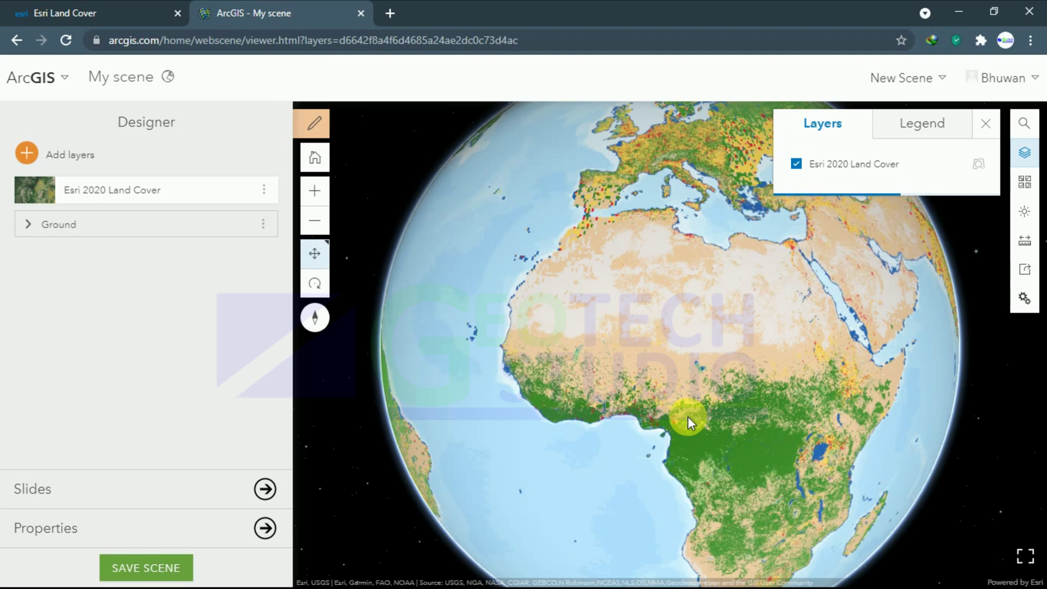
Rotate the globe to centre India and South Asia, then display the land cover legend
left_click_drag(713, 385, 484, 362)
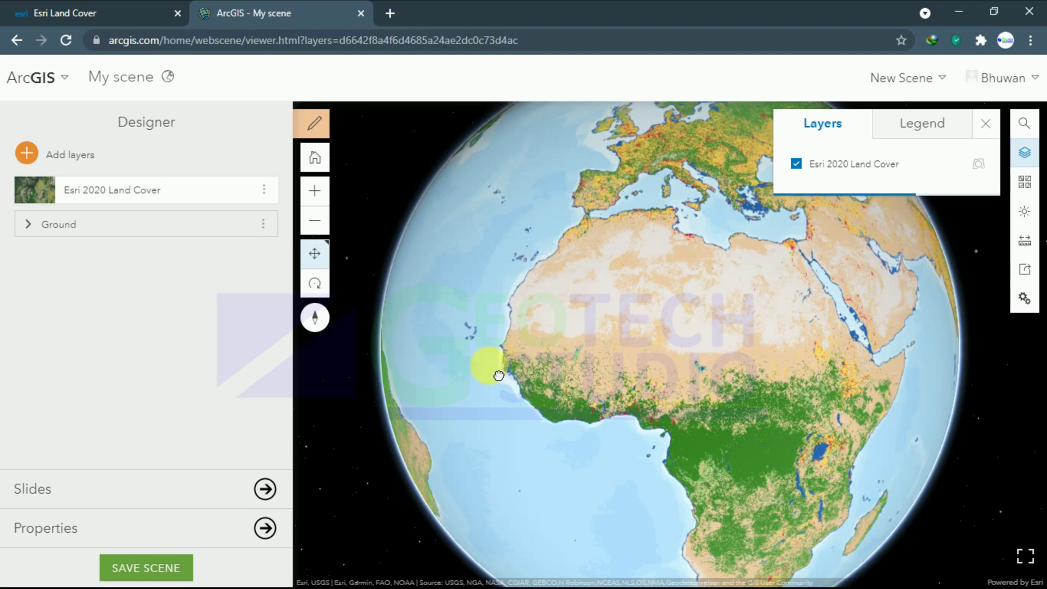
left_click_drag(778, 444, 554, 467)
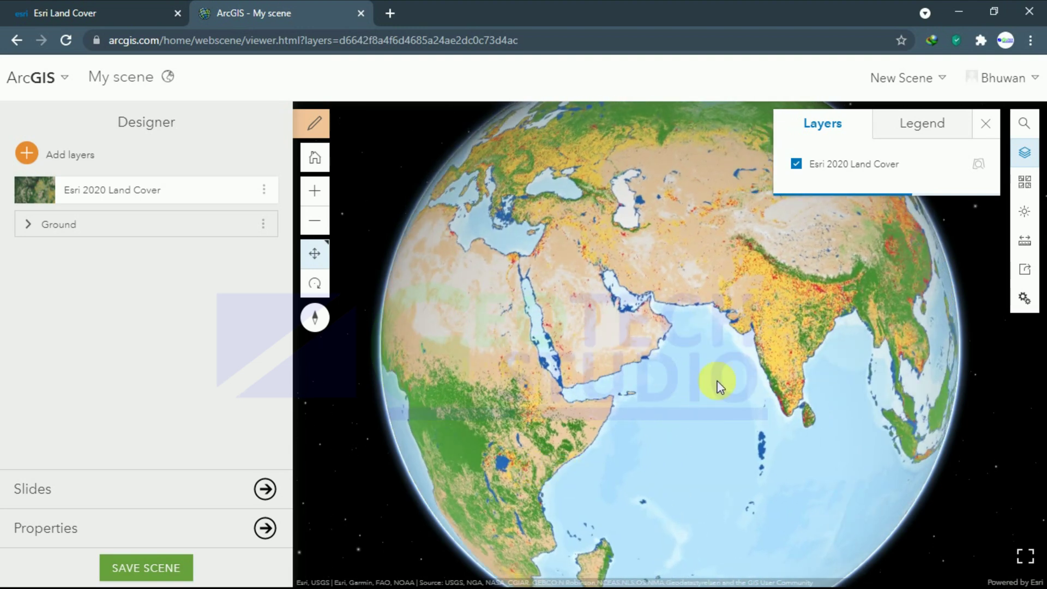
left_click_drag(719, 355, 603, 423)
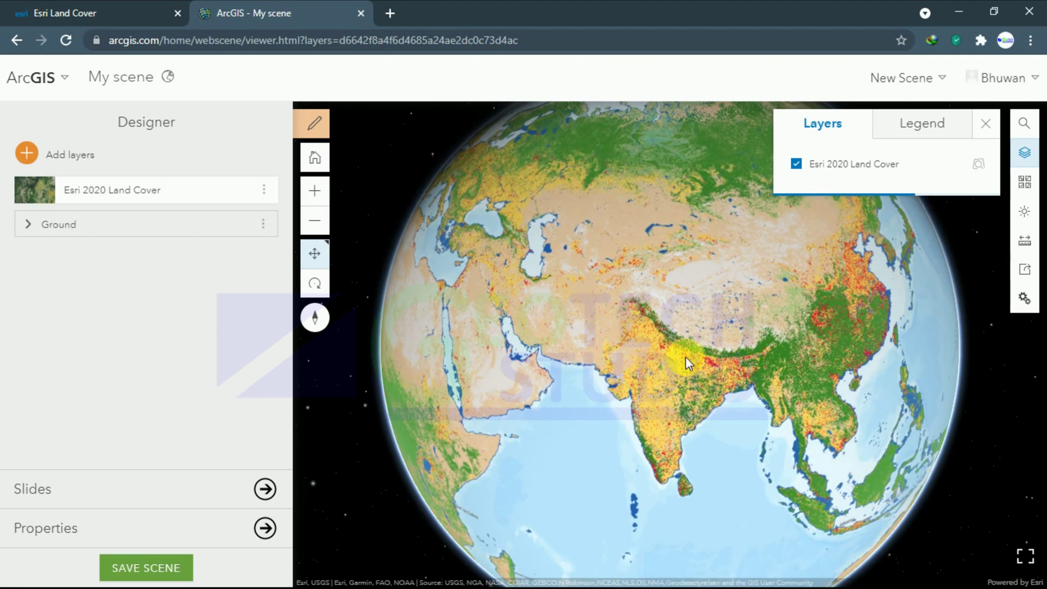
left_click_drag(659, 374, 690, 364)
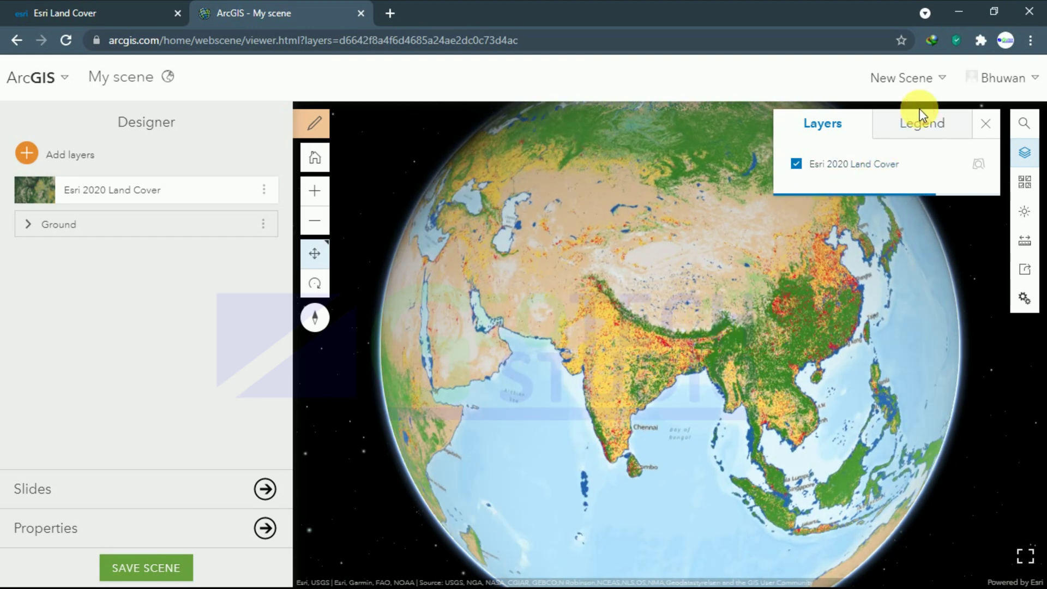
left_click(935, 133)
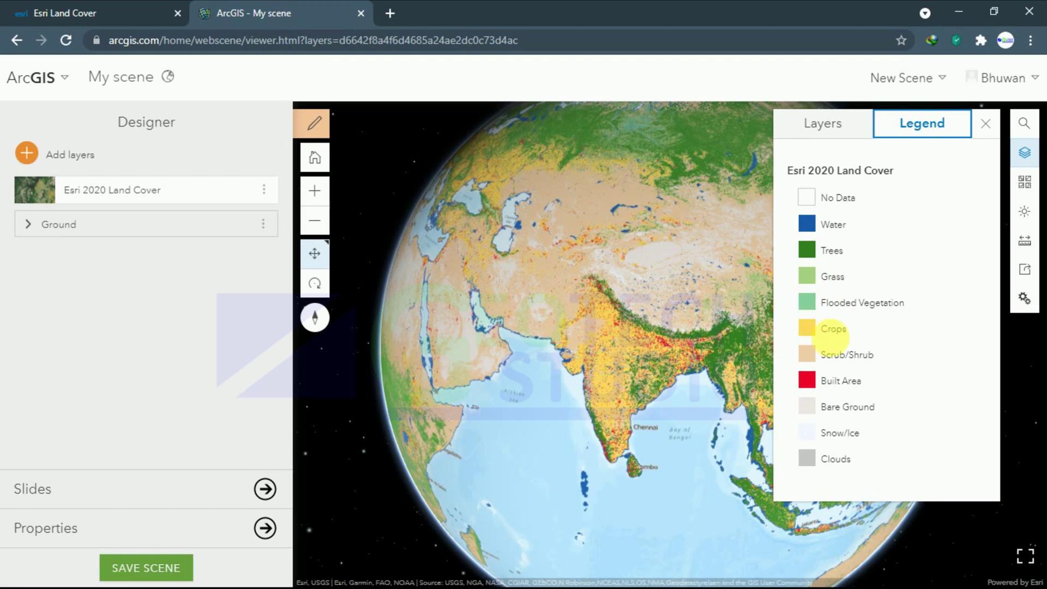
Close the Layers/Legend panel, leave Scene Viewer and switch to the Esri Land Cover tab
left_click(985, 123)
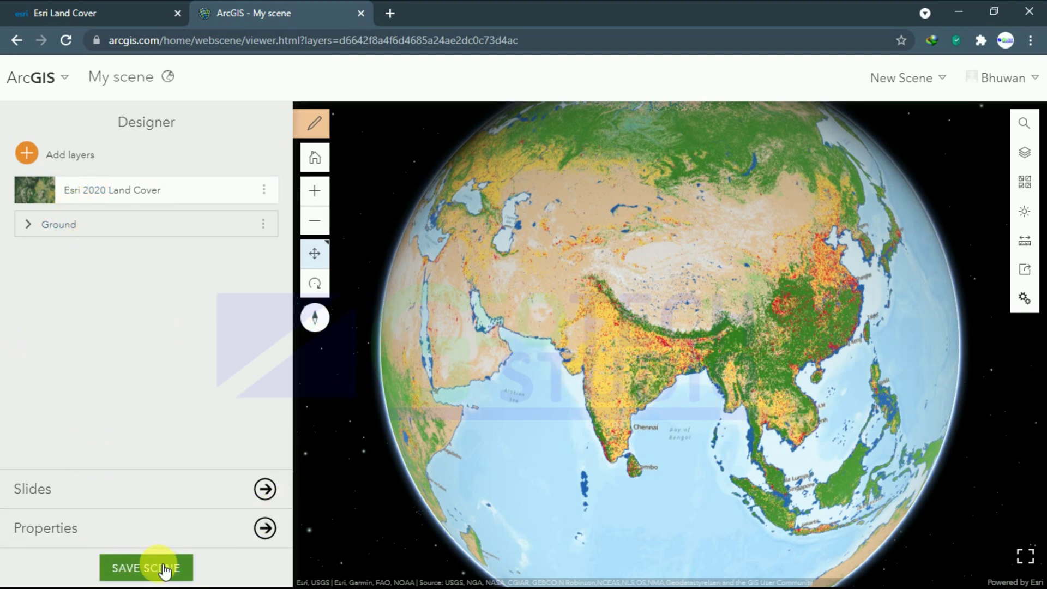
left_click(265, 528)
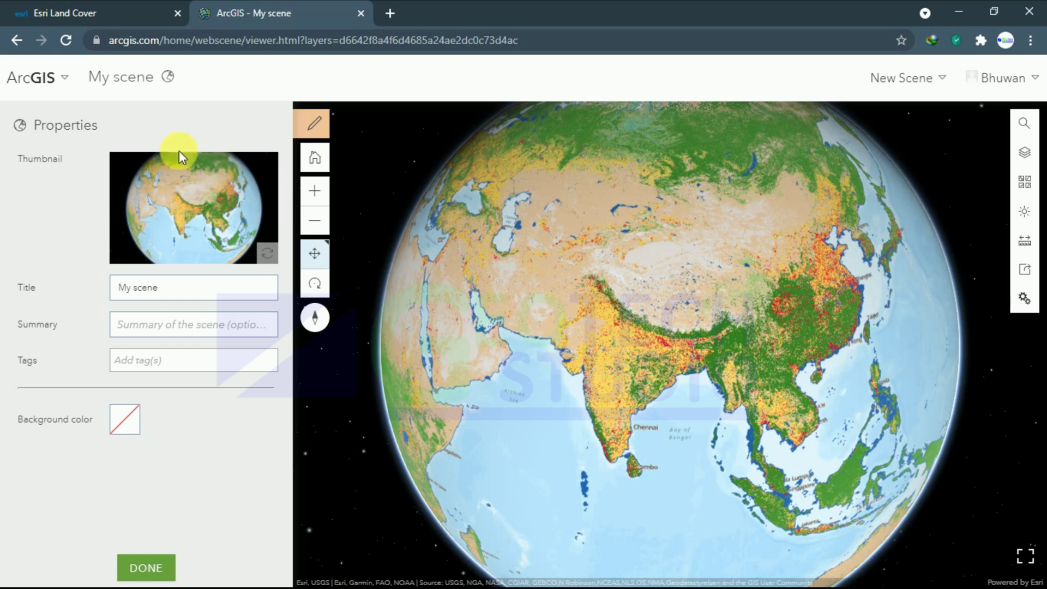
left_click(17, 42)
left_click(109, 7)
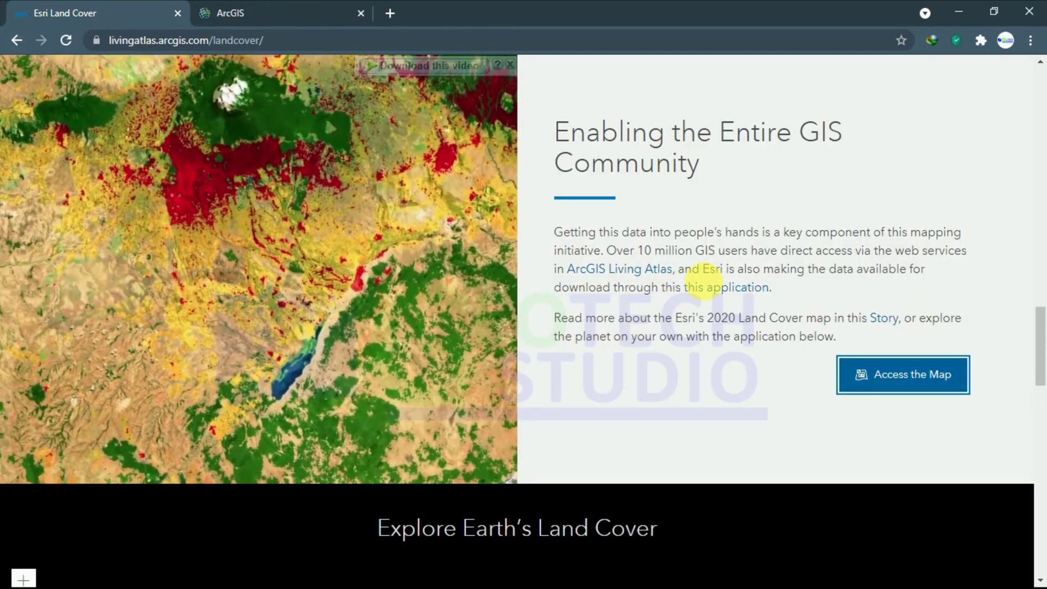
Open the 'this application' link under Enabling the Entire GIS Community to launch the Land Cover Downloader
scroll(655, 284, "up", 20)
scroll(630, 303, "up", 3)
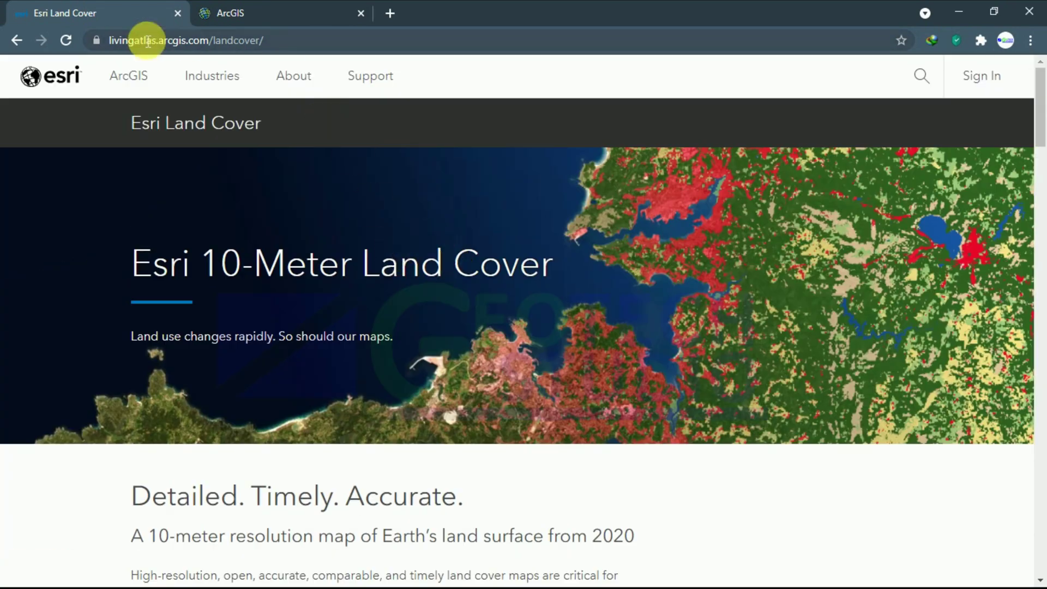
scroll(458, 216, "down", 20)
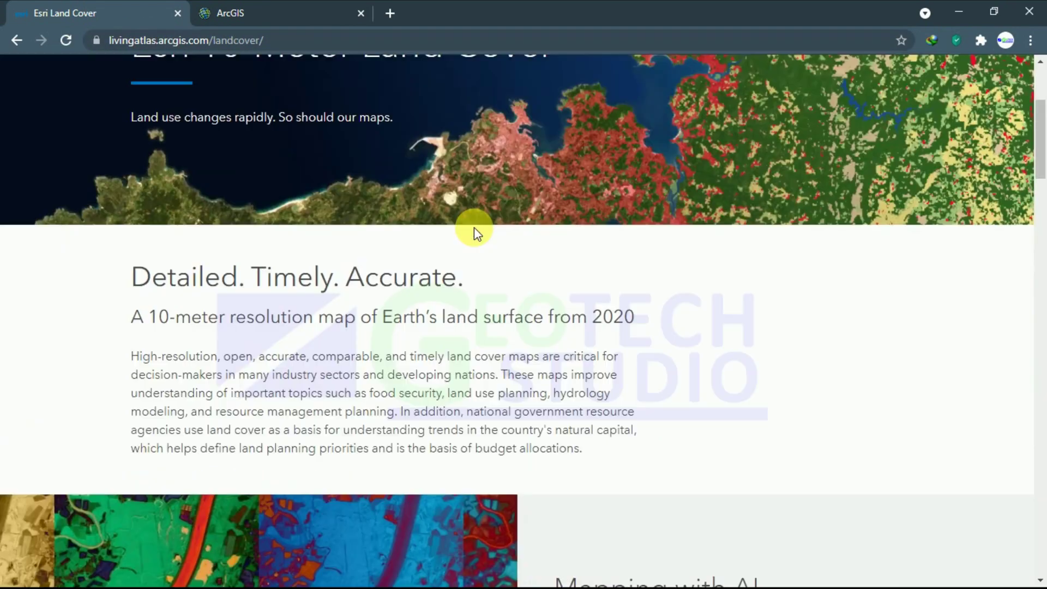
scroll(611, 306, "up", 5)
scroll(626, 270, "up", 1)
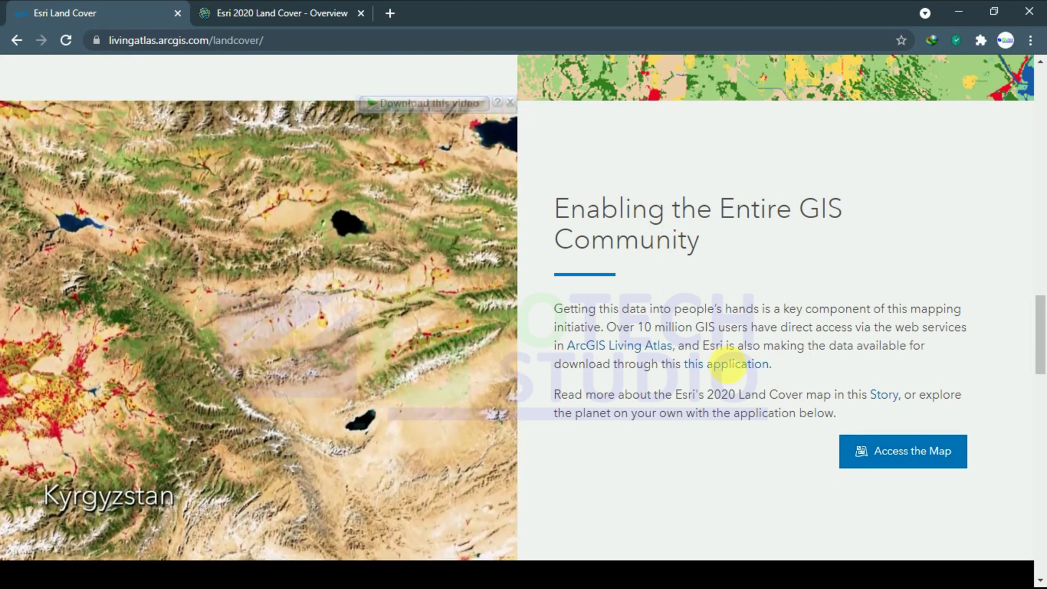
left_click(733, 365)
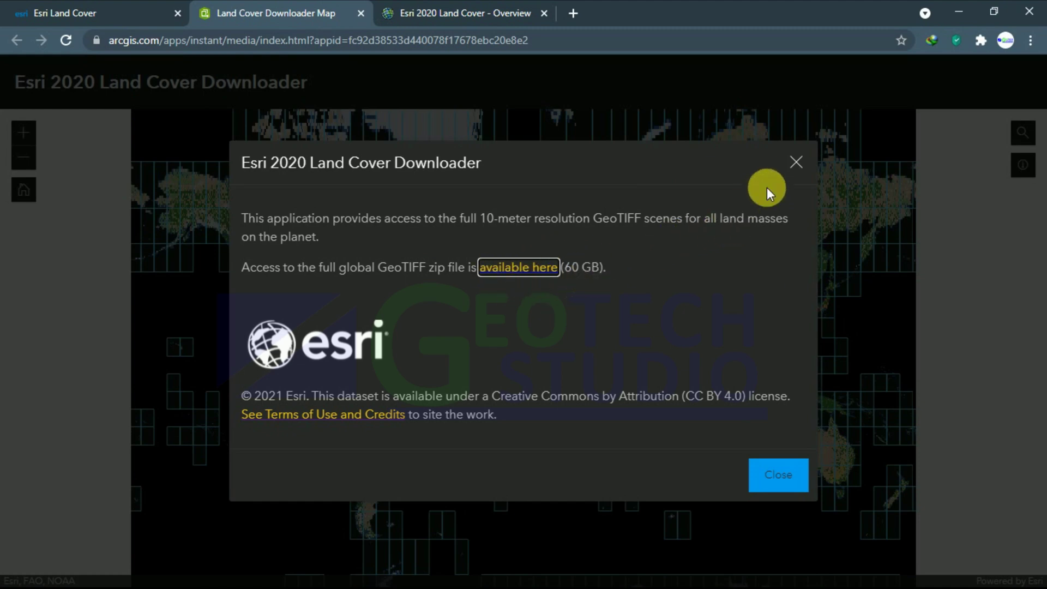
Close the downloader introduction and zoom and pan the map to centre Nepal and northern India
left_click(798, 162)
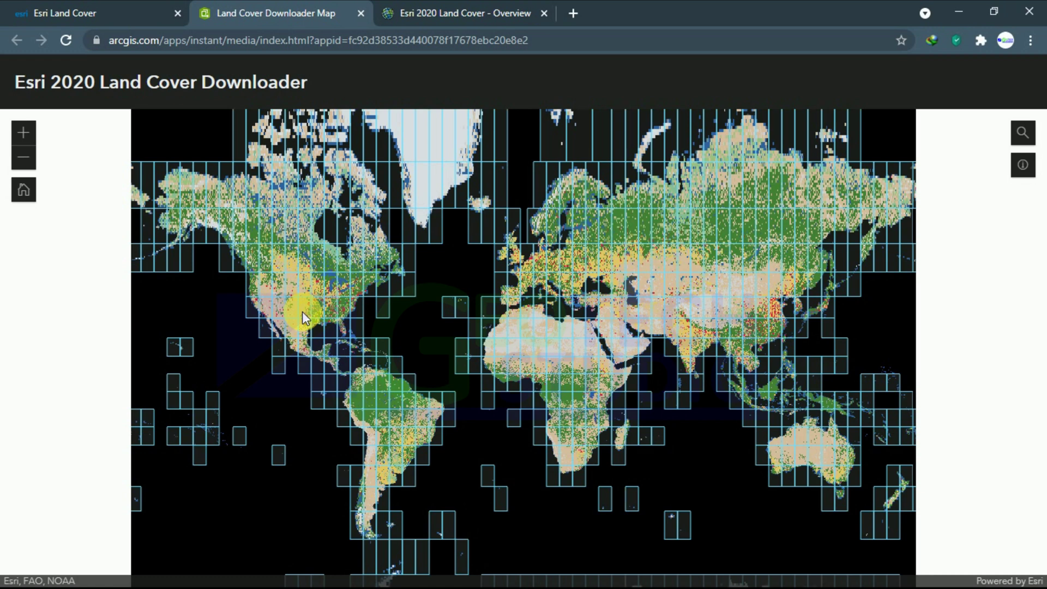
scroll(718, 362, "up", 3)
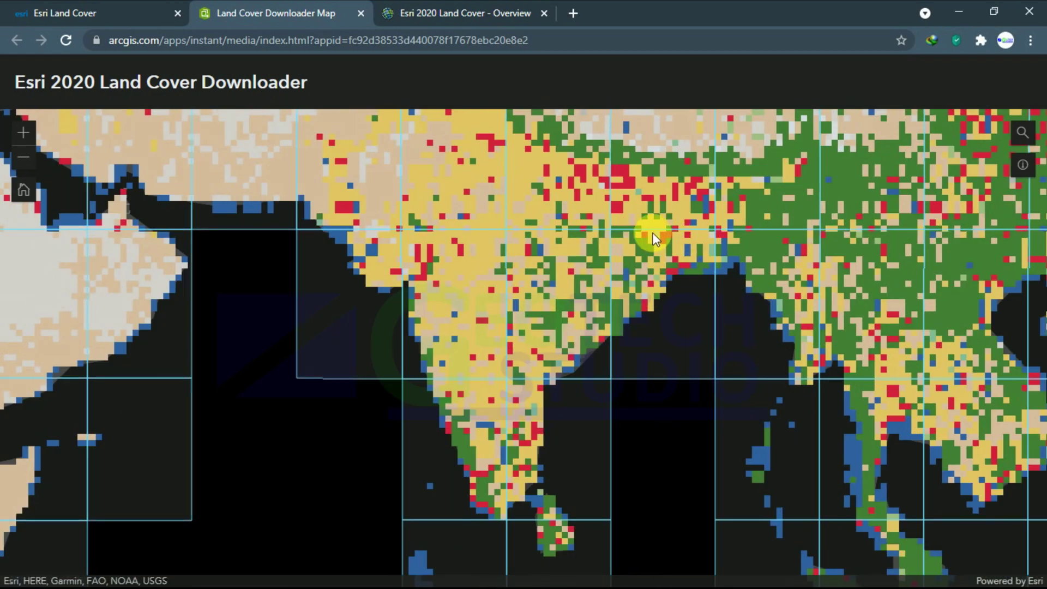
left_click_drag(619, 198, 587, 377)
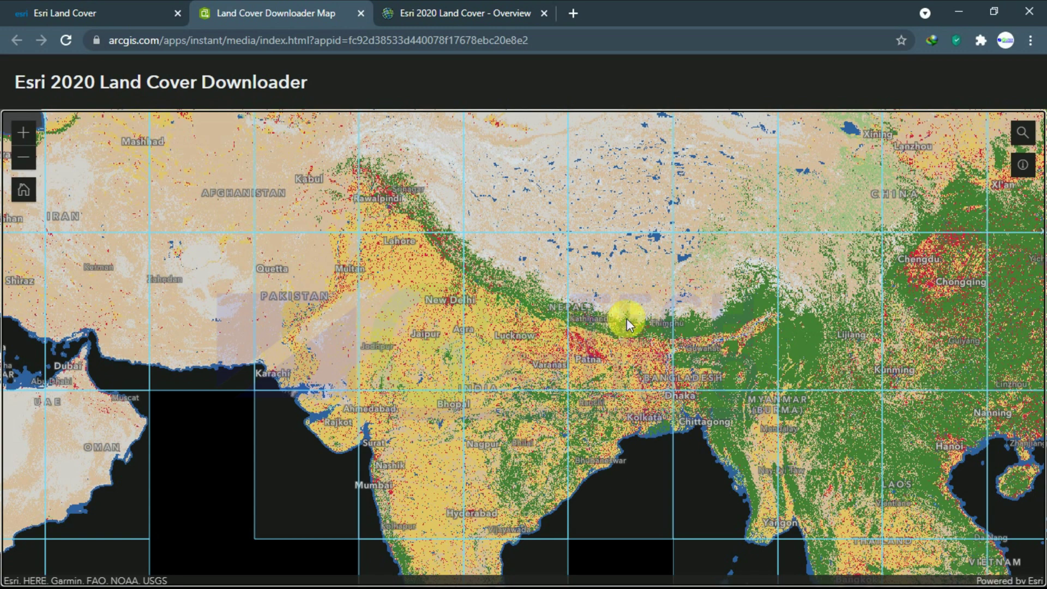
Request the Scene 44R download, cancel the download manager prompt, then select tile 45R
left_click(525, 294)
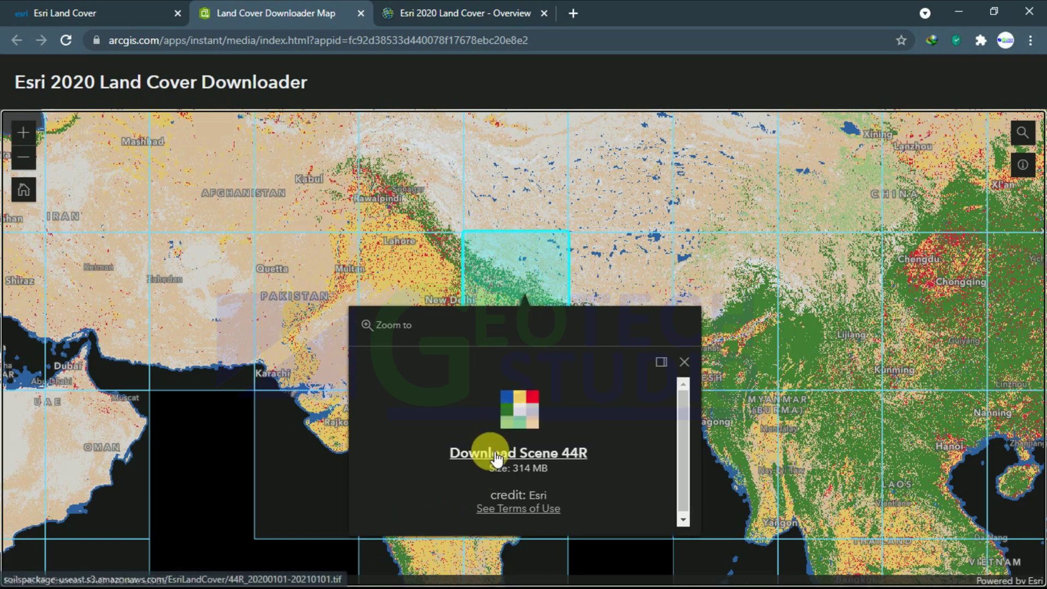
left_click(494, 453)
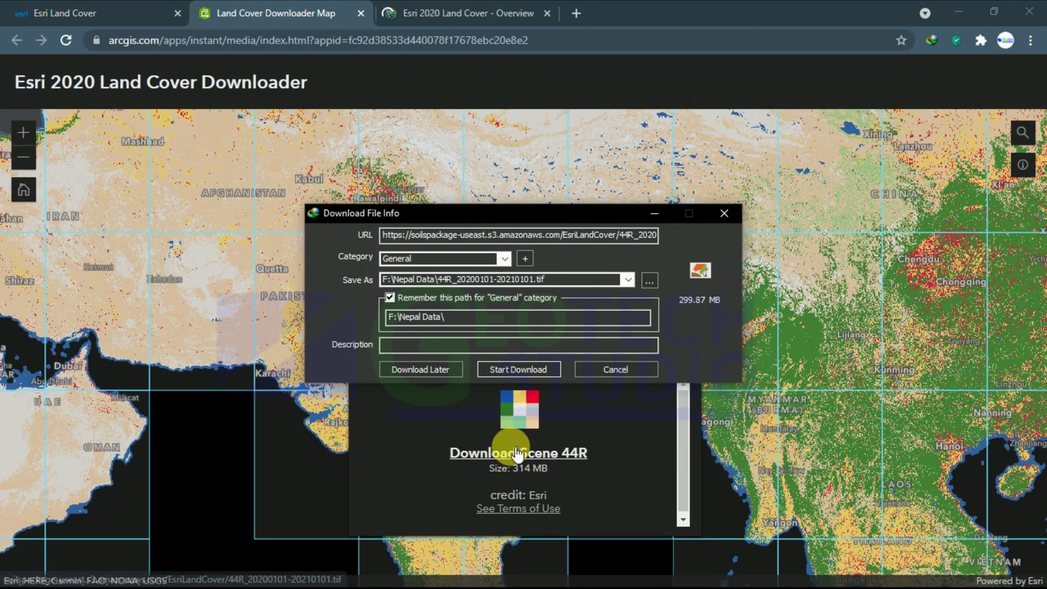
left_click(603, 369)
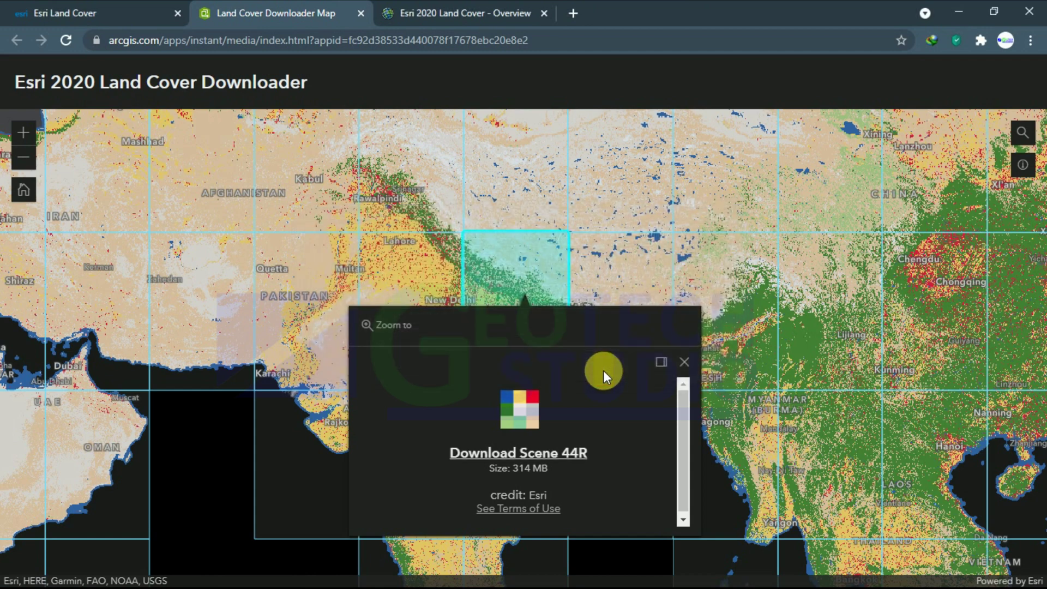
left_click(684, 362)
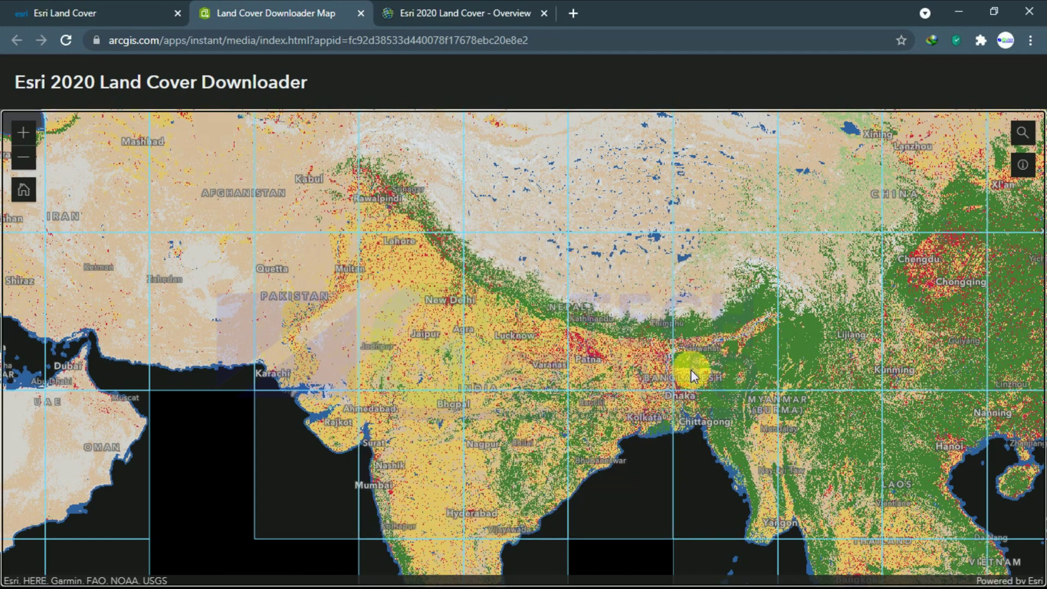
left_click(630, 334)
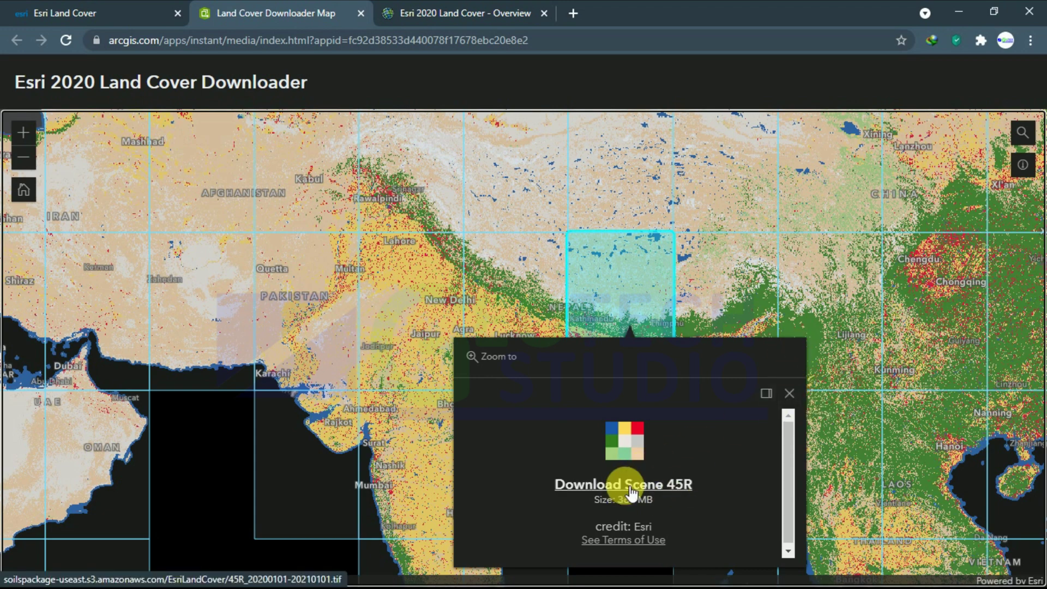
Request the Scene 45R download, cancel the download manager prompt, and close the tile popup
left_click(654, 488)
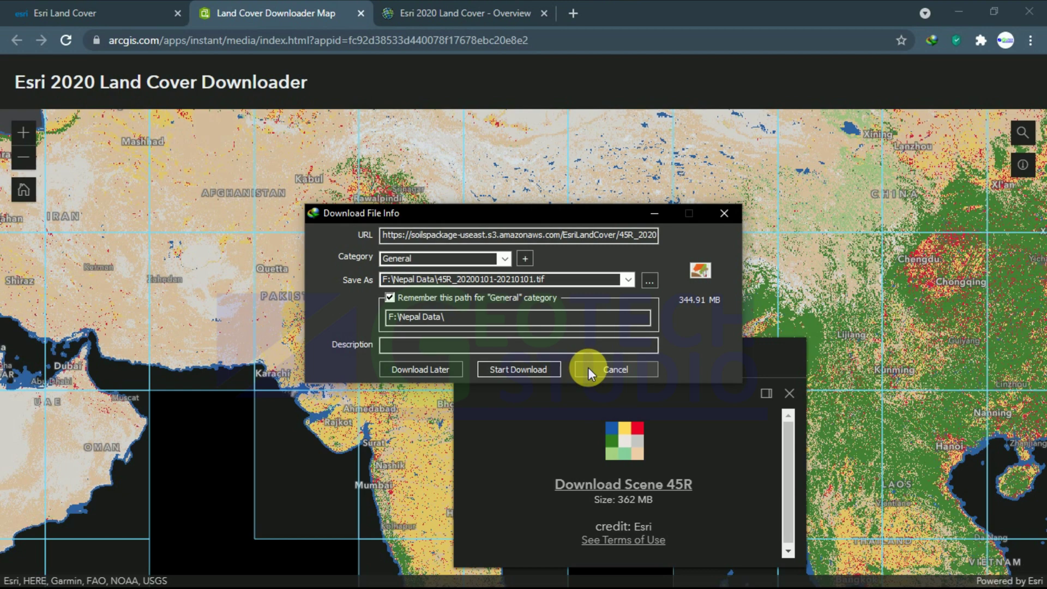
left_click(588, 367)
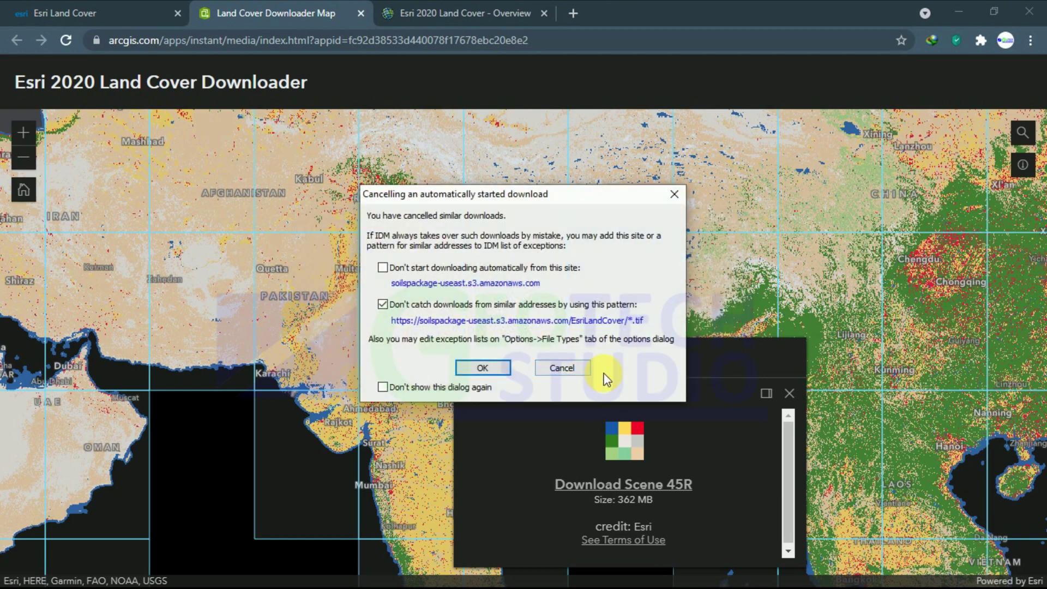
left_click(579, 368)
left_click(789, 392)
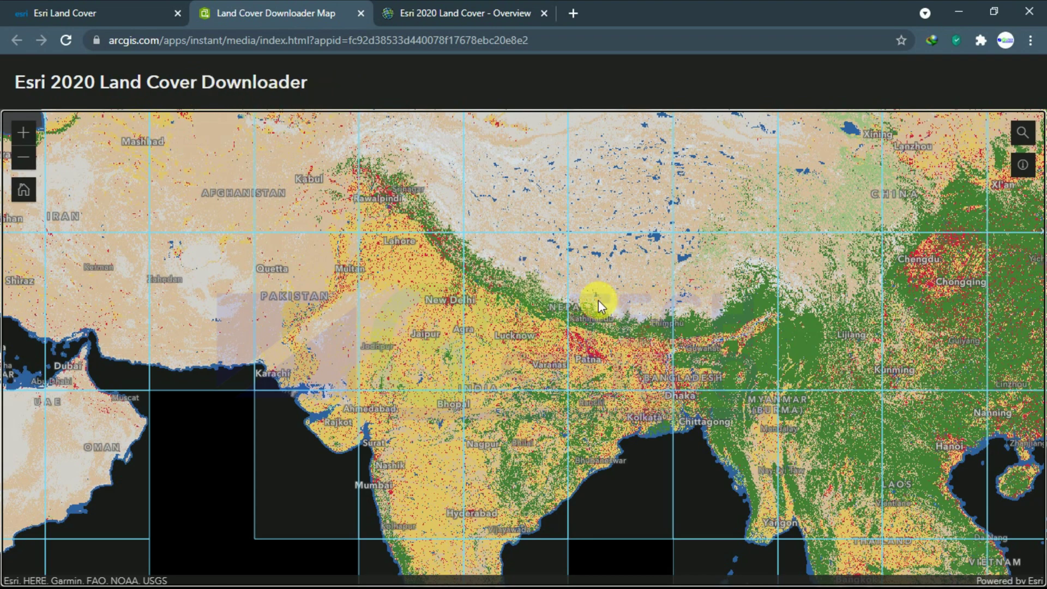
Zoom the downloader map out to the worldwide land-cover tile grid
scroll(542, 326, "down", 3)
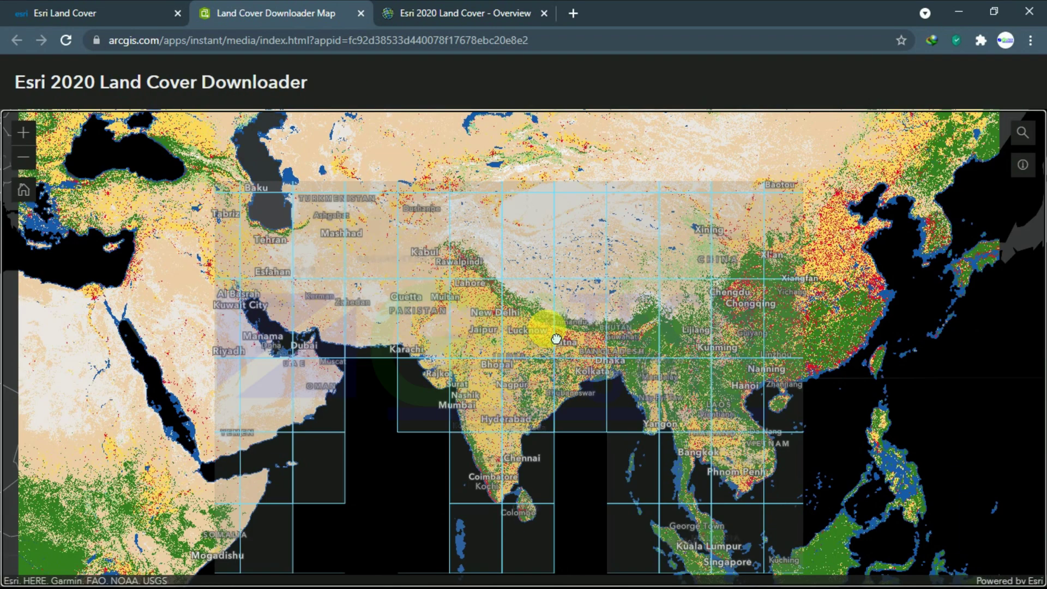
scroll(569, 351, "down", 2)
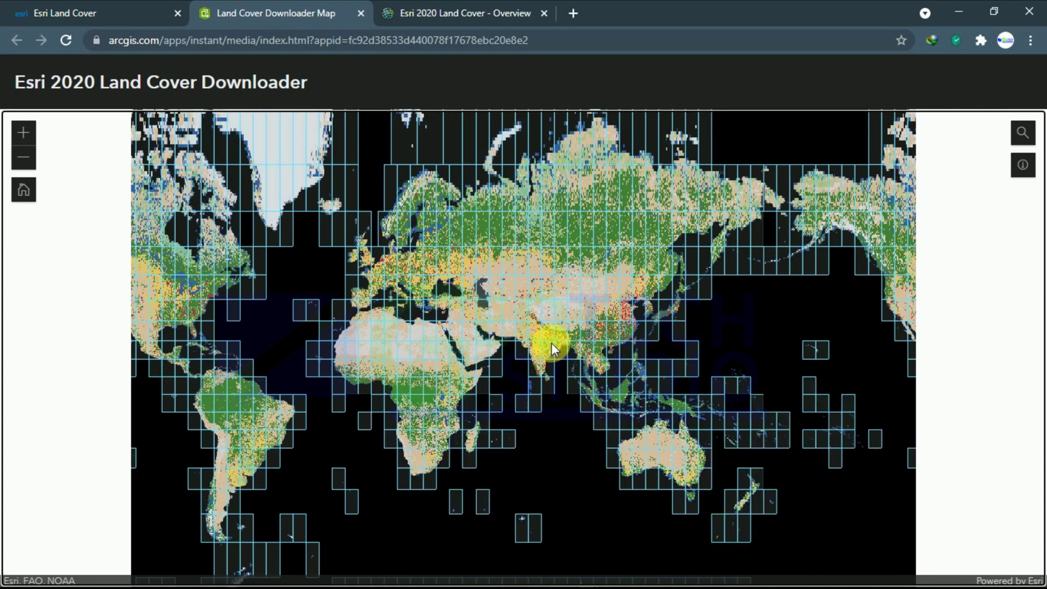
scroll(568, 296, "down", 1)
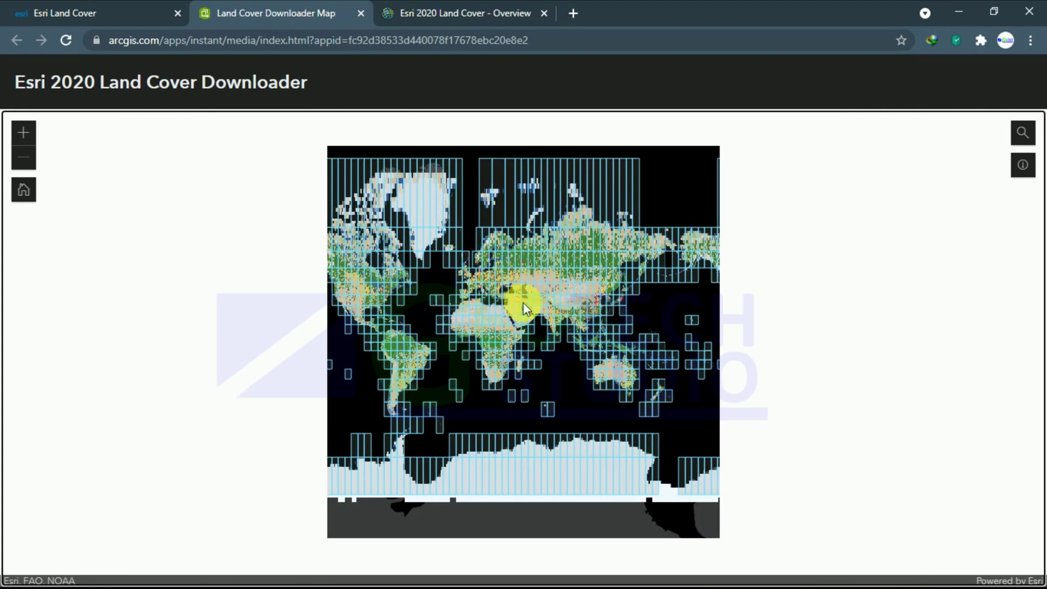
scroll(522, 302, "up", 1)
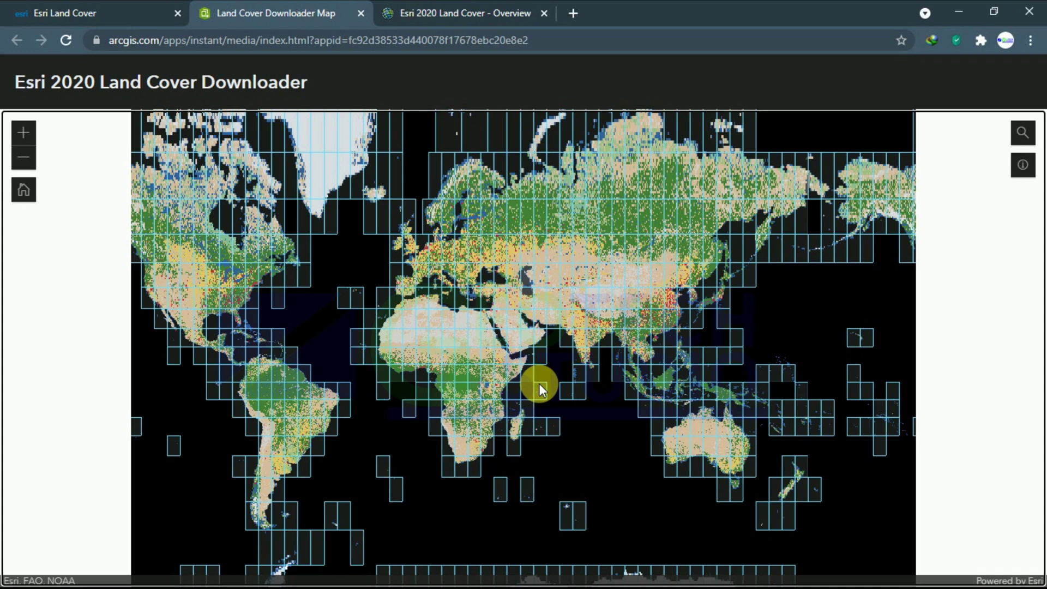
Switch to ArcMap and add the 44R and 45R land-cover tifs from the Nepal Data folder
left_click(959, 10)
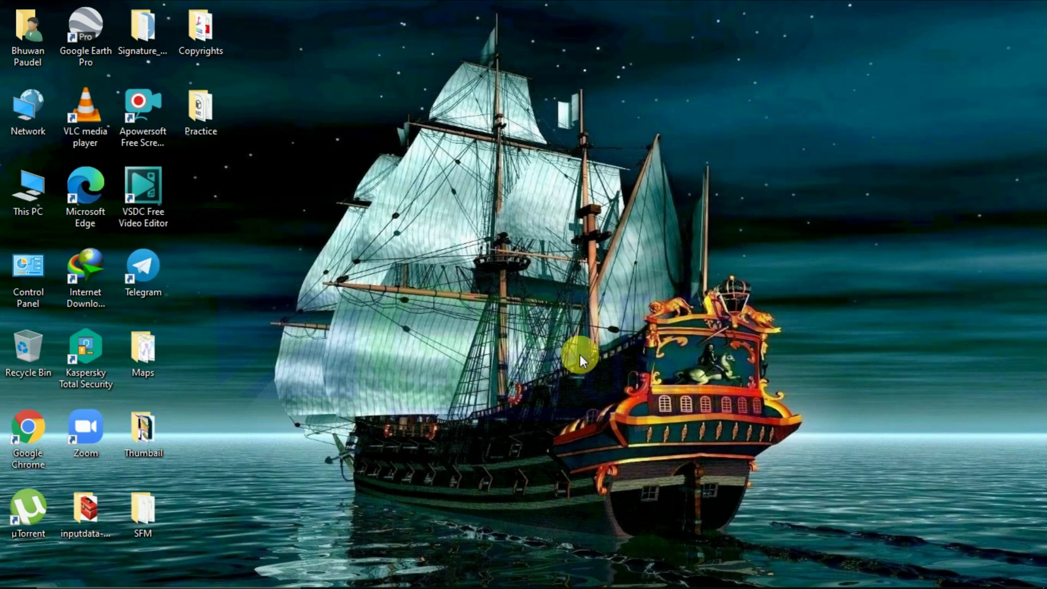
left_click(506, 581)
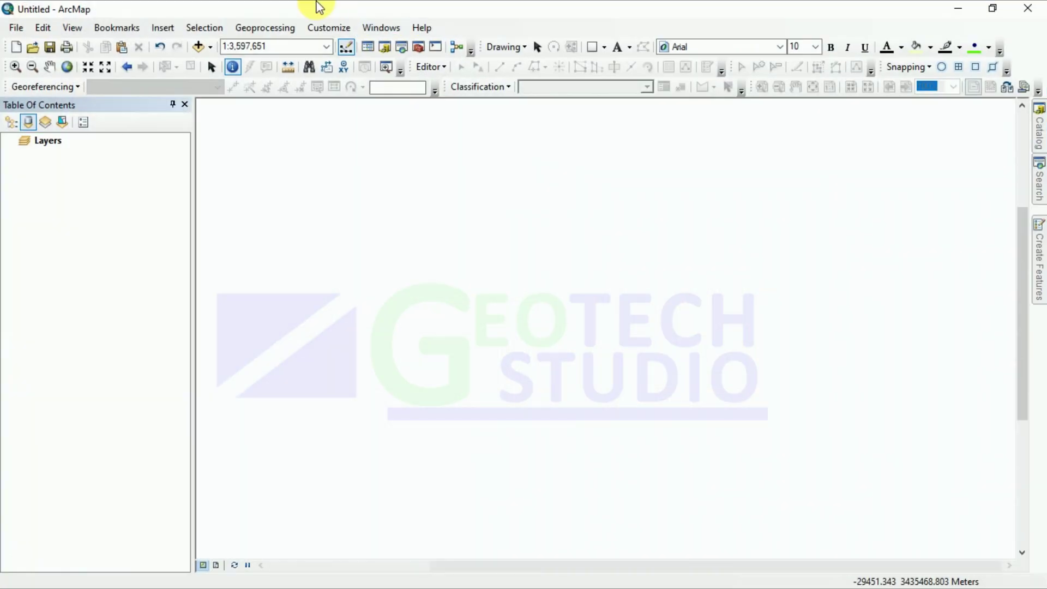
left_click(198, 47)
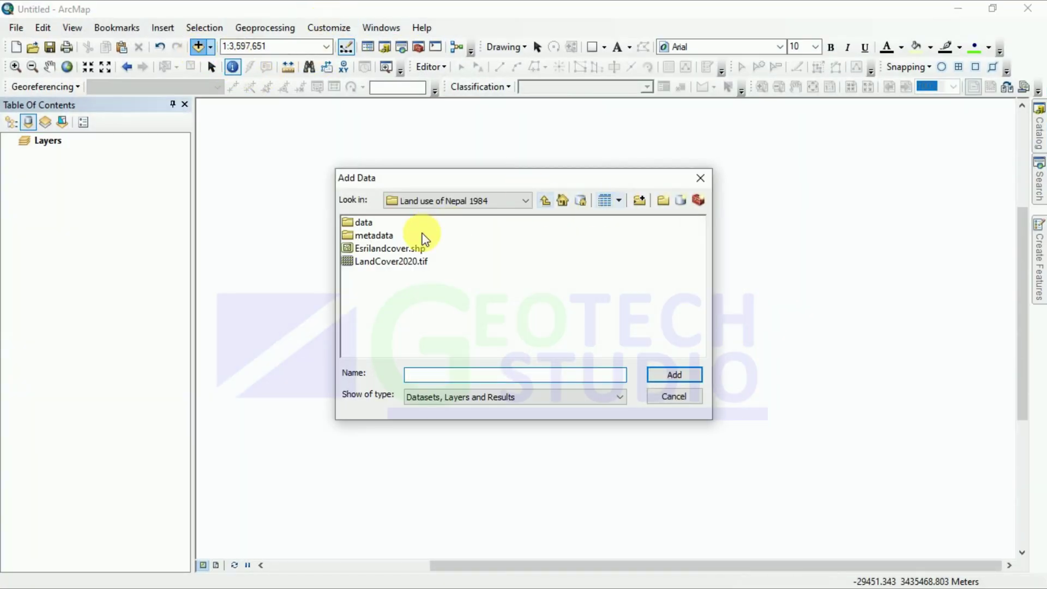
left_click(543, 202)
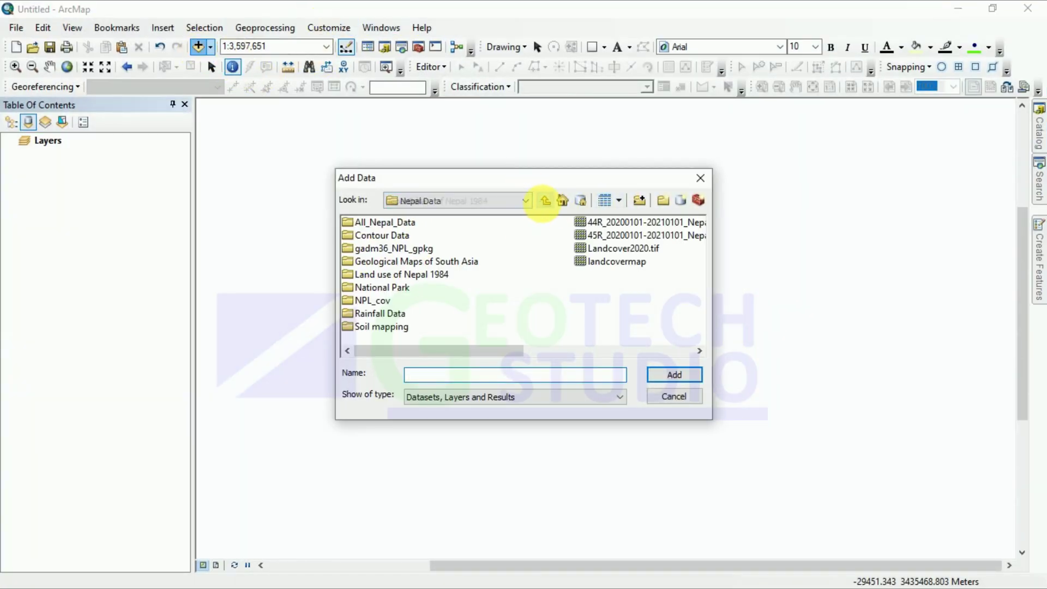
left_click(604, 225)
left_click(606, 236)
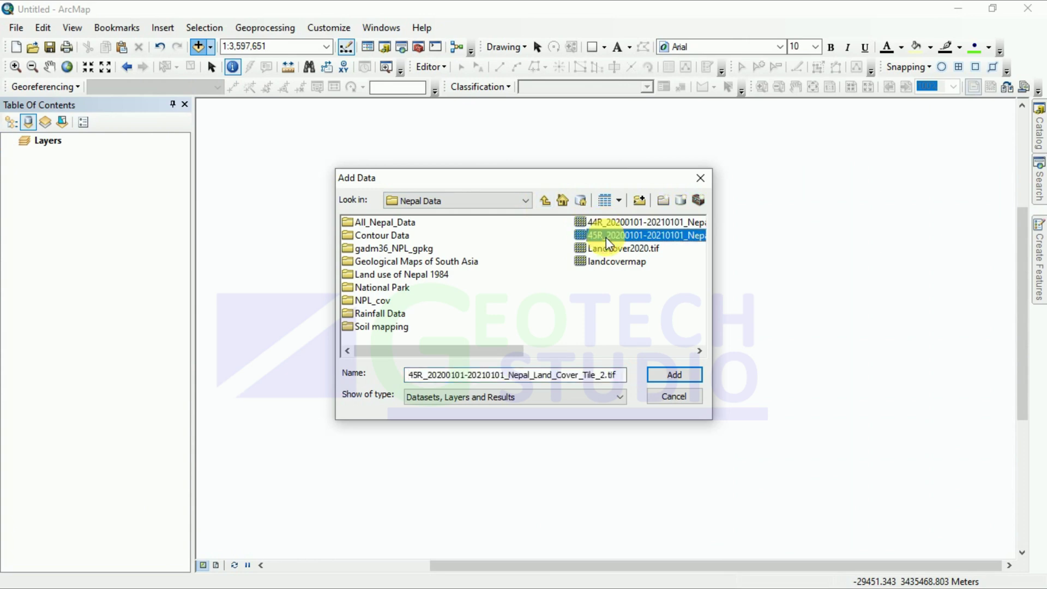
left_click(603, 224, "ctrl")
left_click(664, 377)
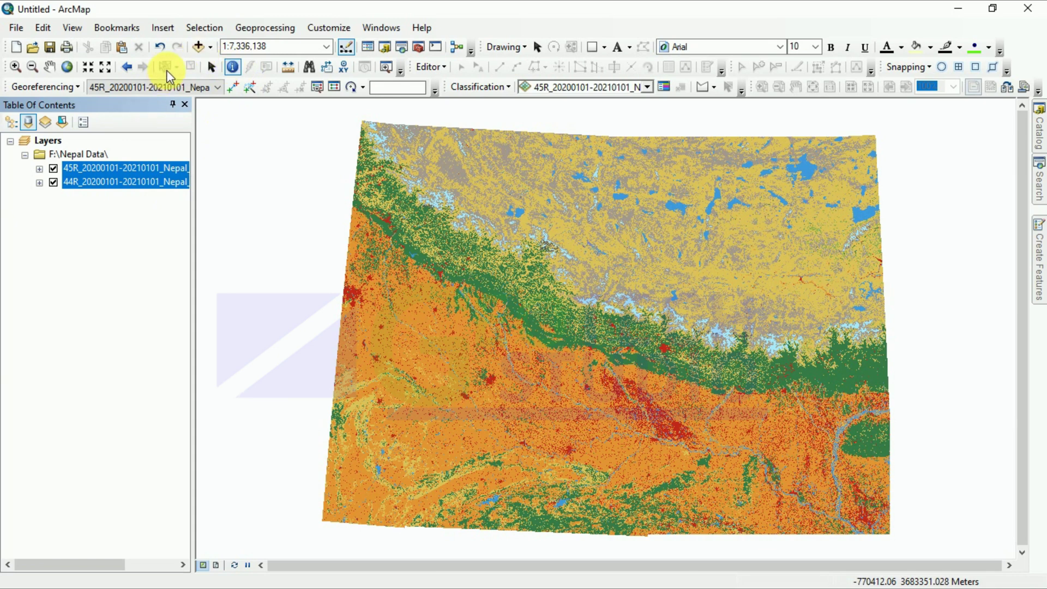
Add Nepal_Outline_WGS_1984.shp from All_Nepal_Data and open its Symbol Selector
left_click(198, 48)
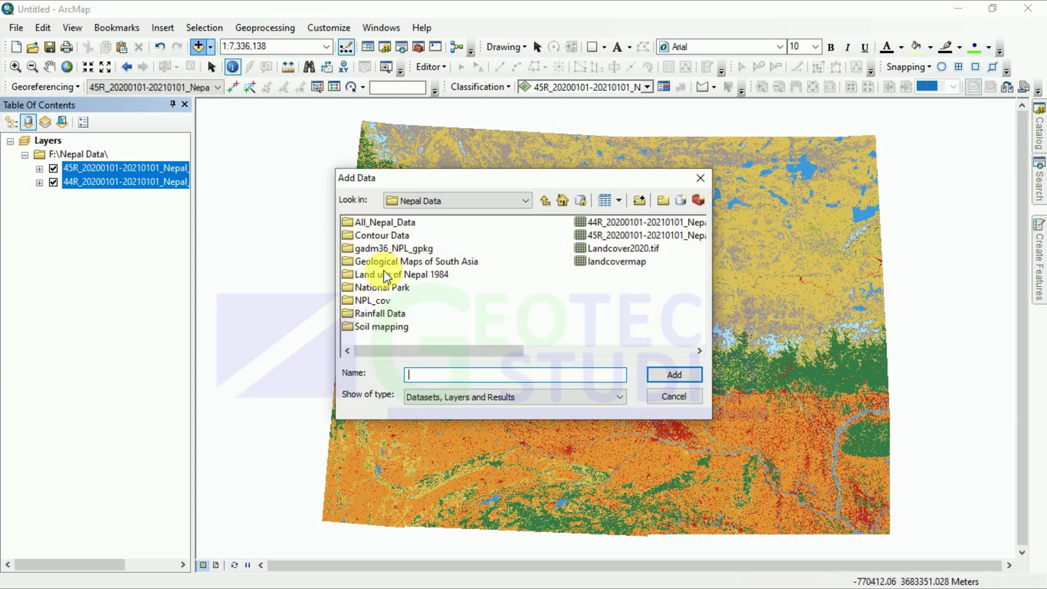
double_click(376, 249)
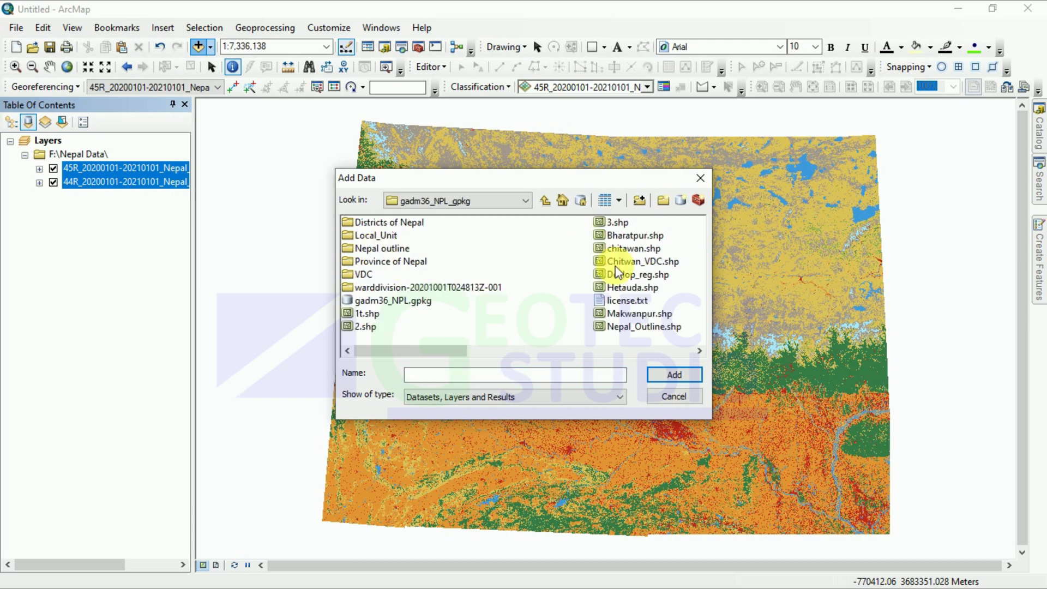
left_click(545, 200)
double_click(385, 235)
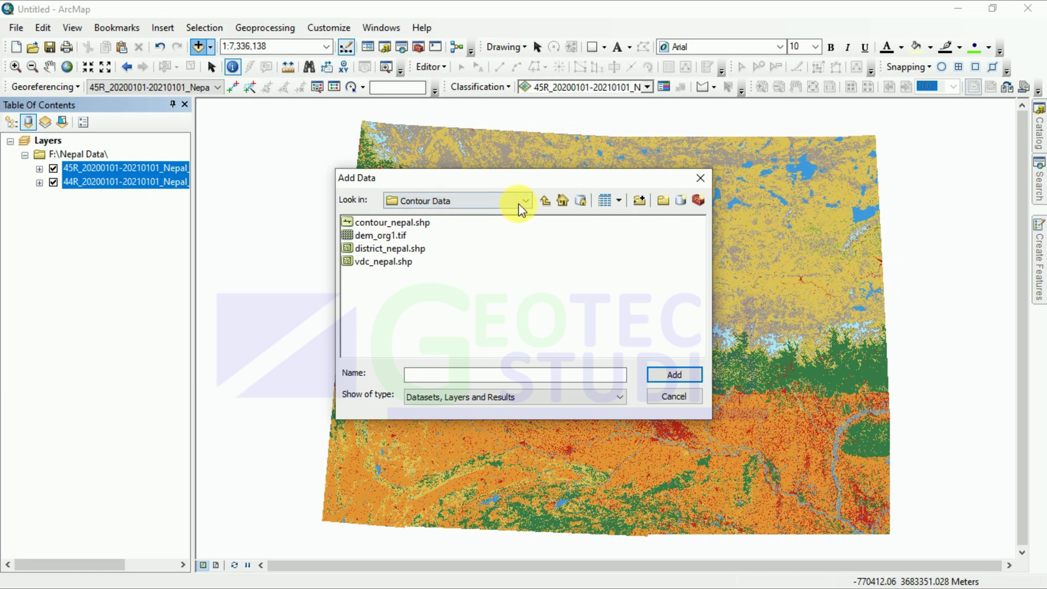
left_click(545, 200)
double_click(382, 222)
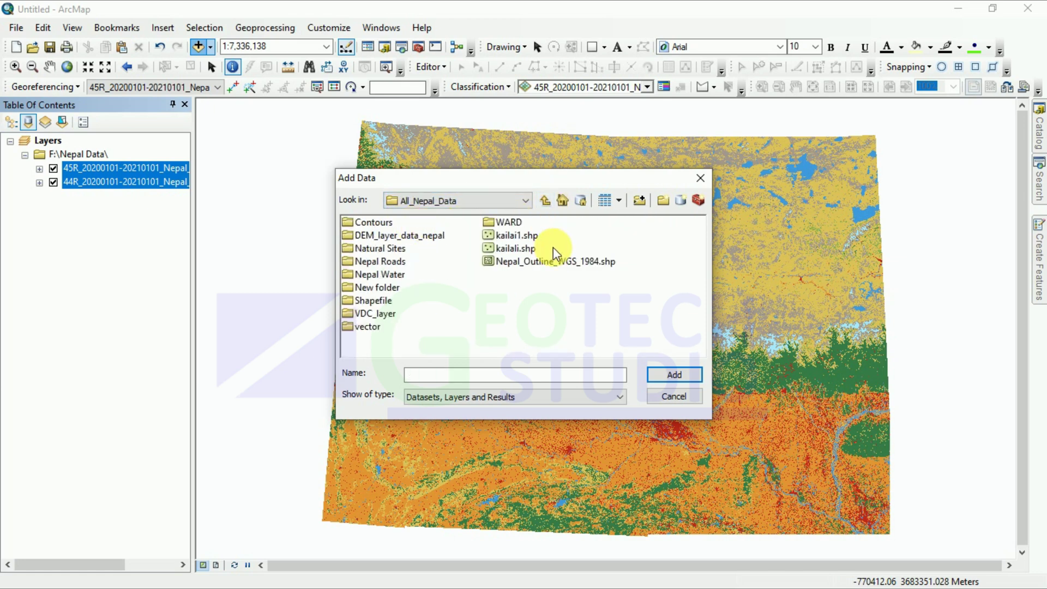
left_click(551, 262)
left_click(674, 375)
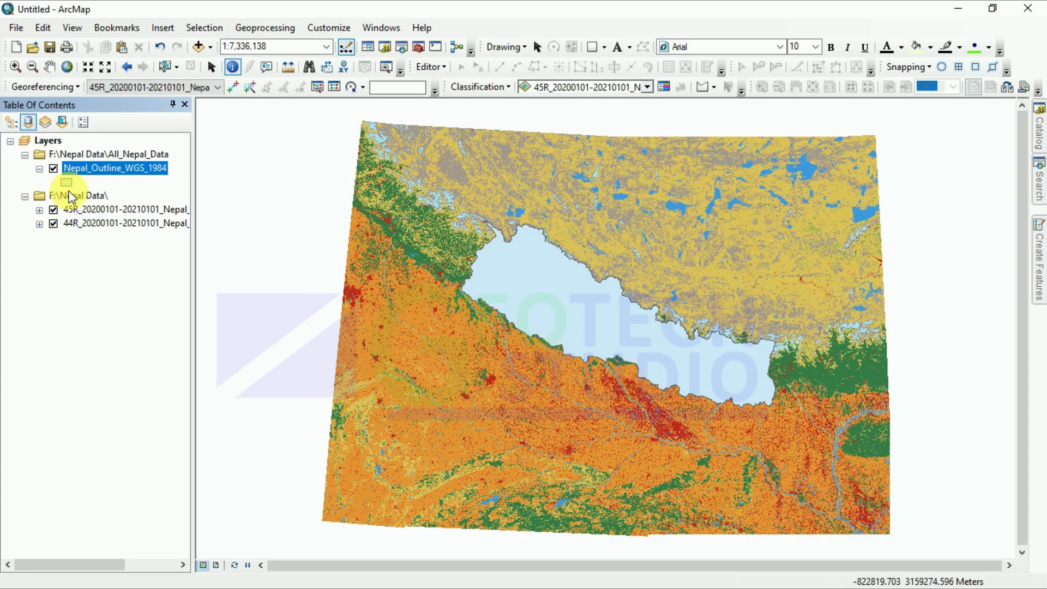
left_click(67, 186)
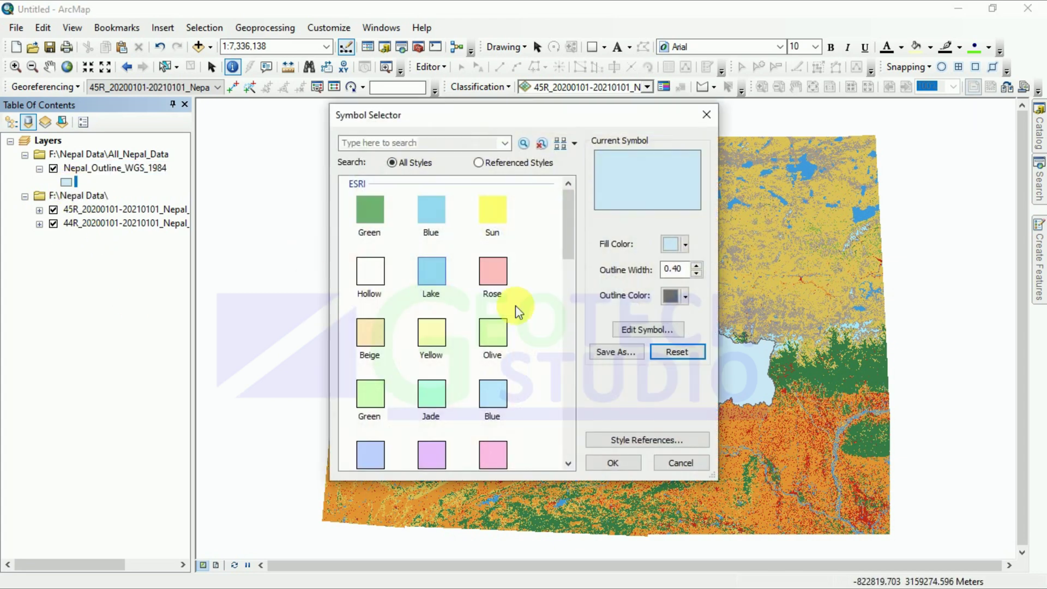
Make the Nepal outline symbol hollow with a black border of width 2
left_click(371, 273)
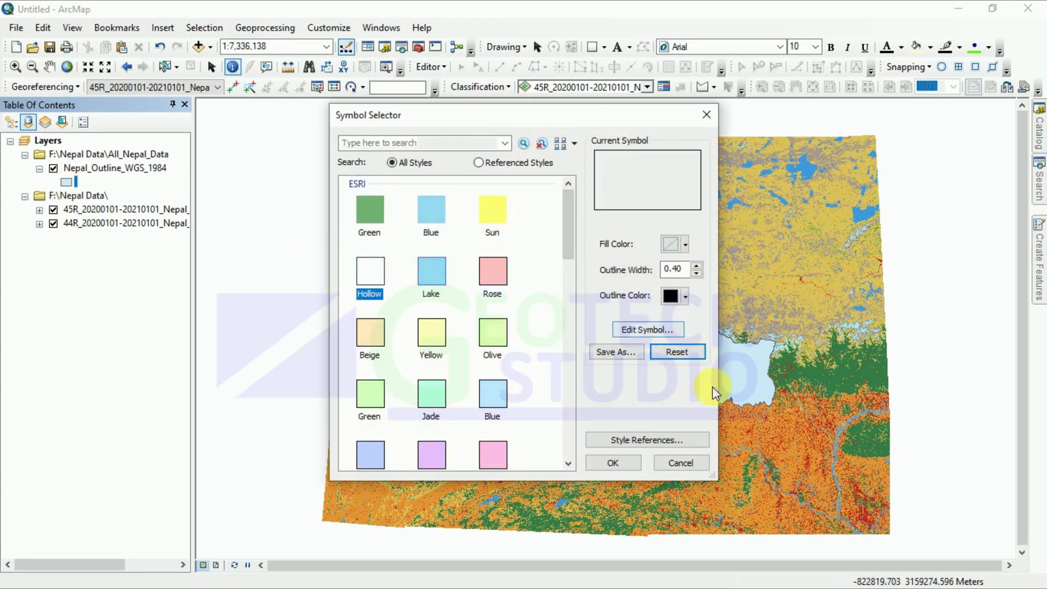
left_click(613, 463)
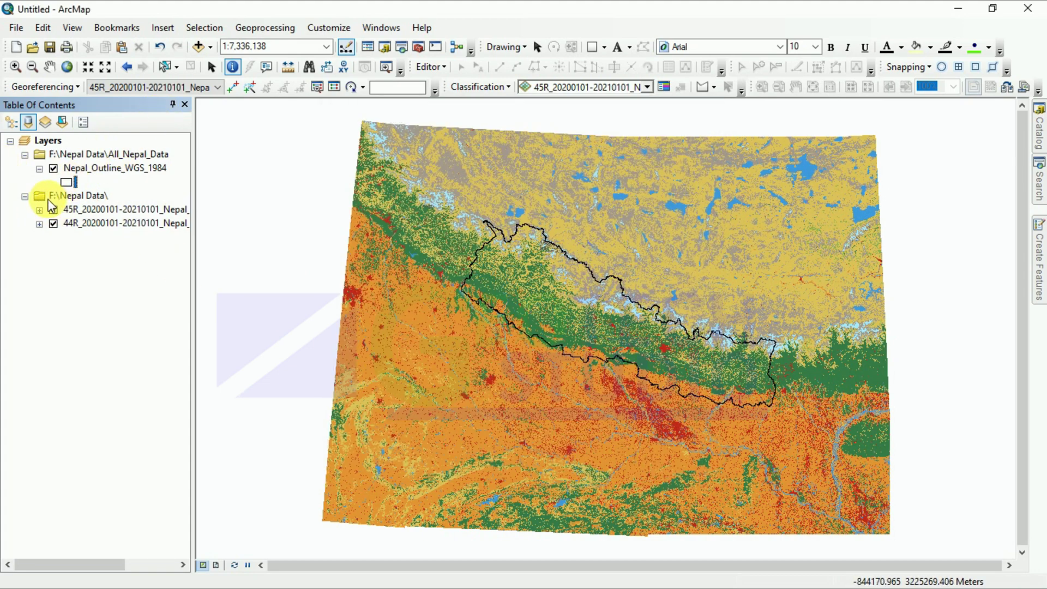
left_click(66, 182)
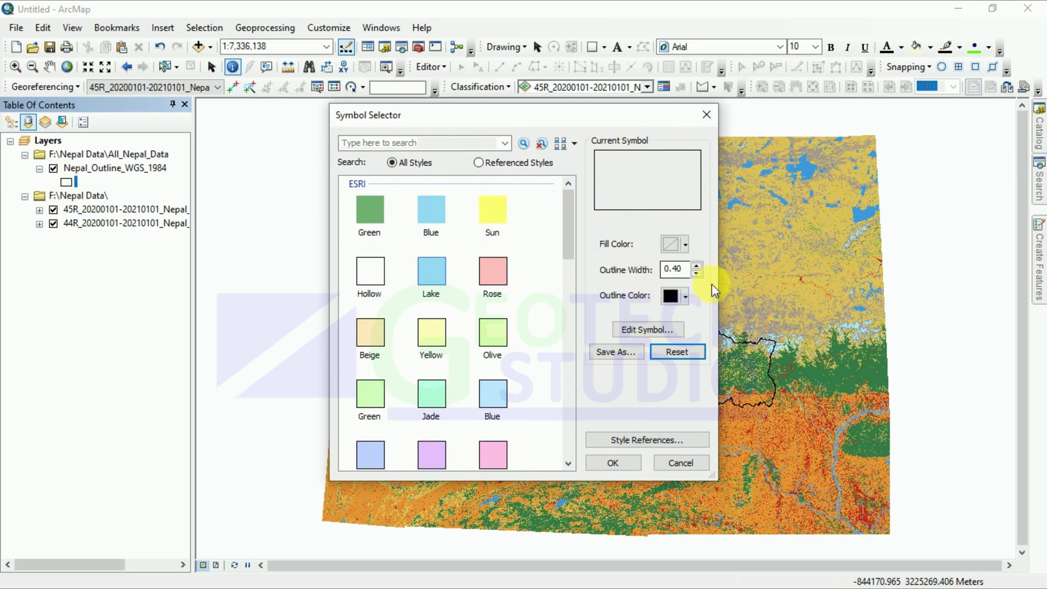
left_click(696, 266)
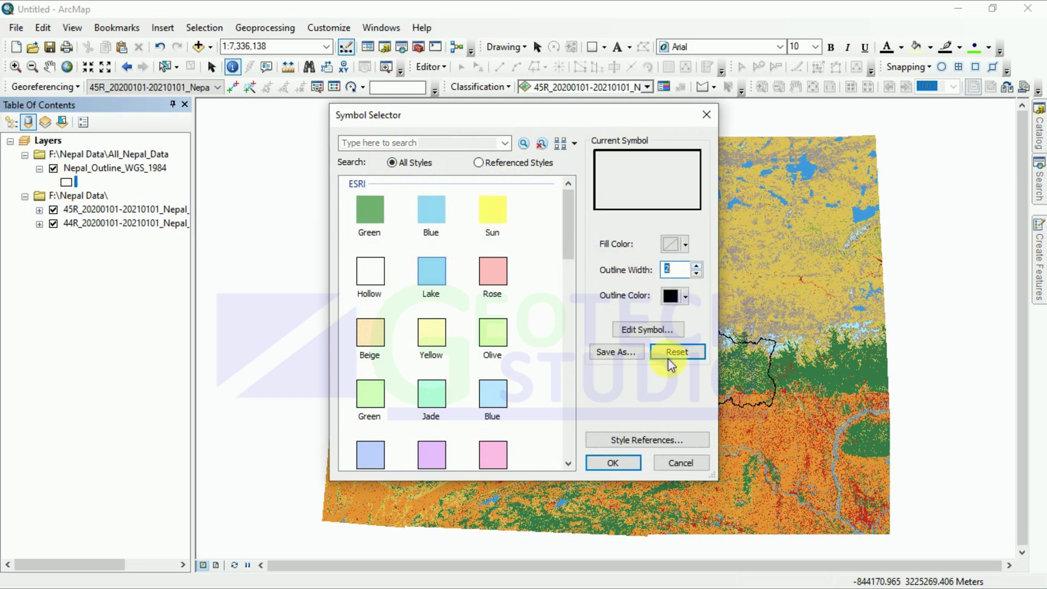
left_click(606, 462)
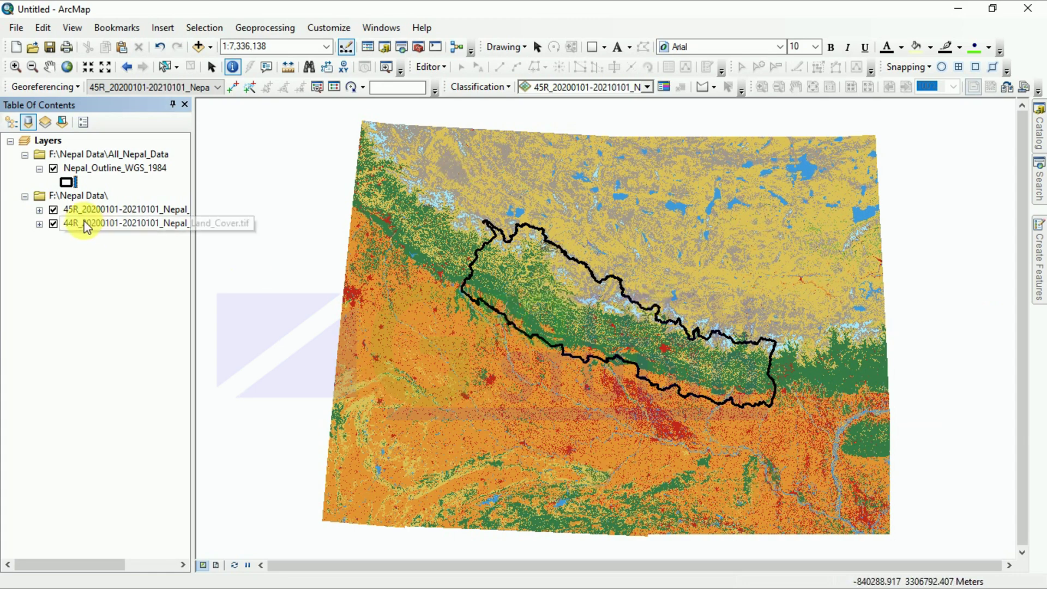
left_click(198, 47)
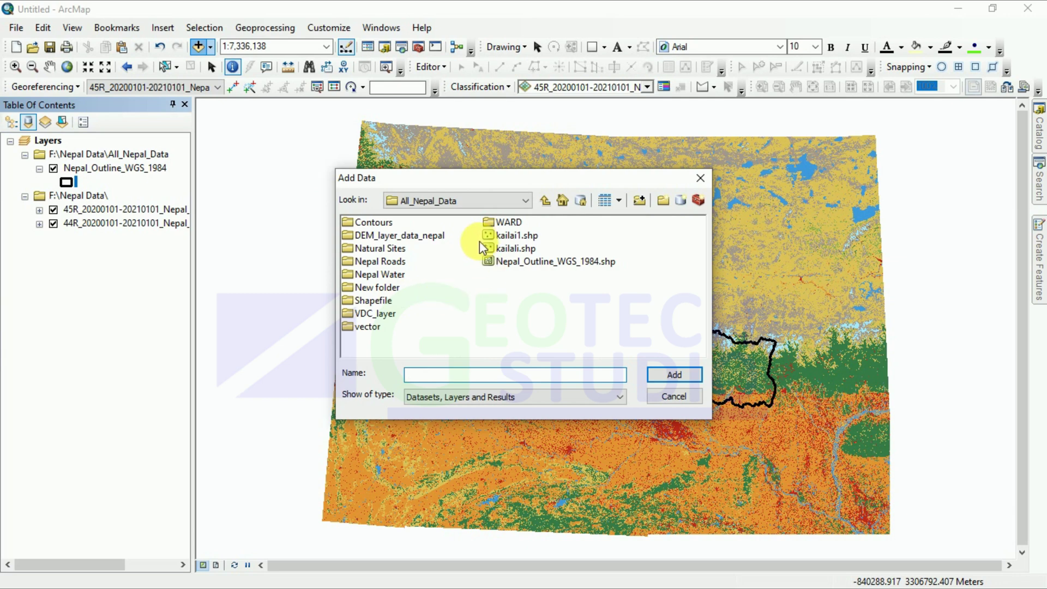
Add LandCover2020.tif from the Land use of Nepal 1984 folder as a raster layer
left_click(546, 201)
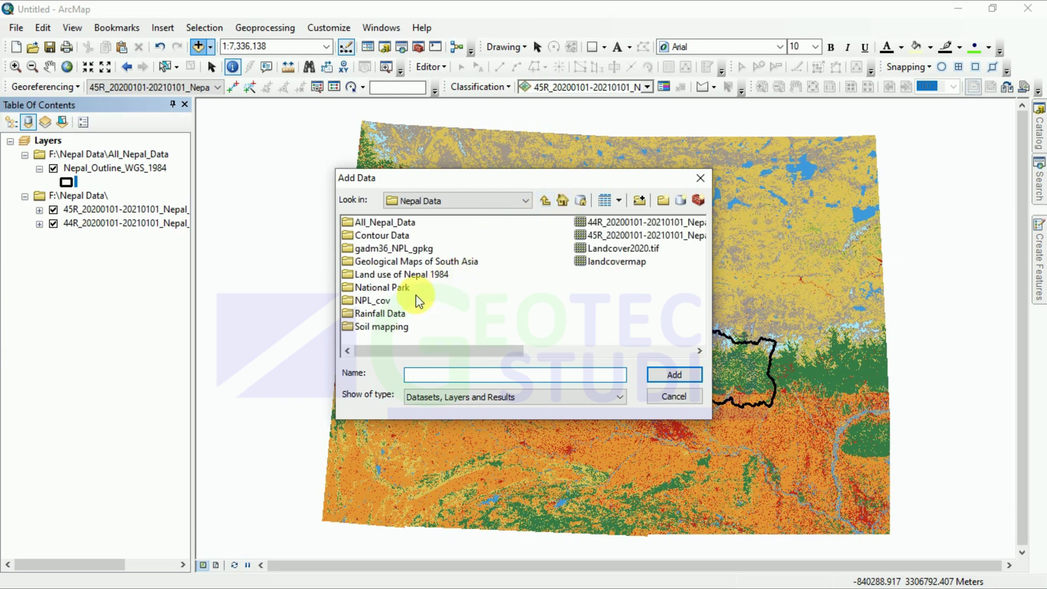
double_click(383, 278)
left_click(392, 263)
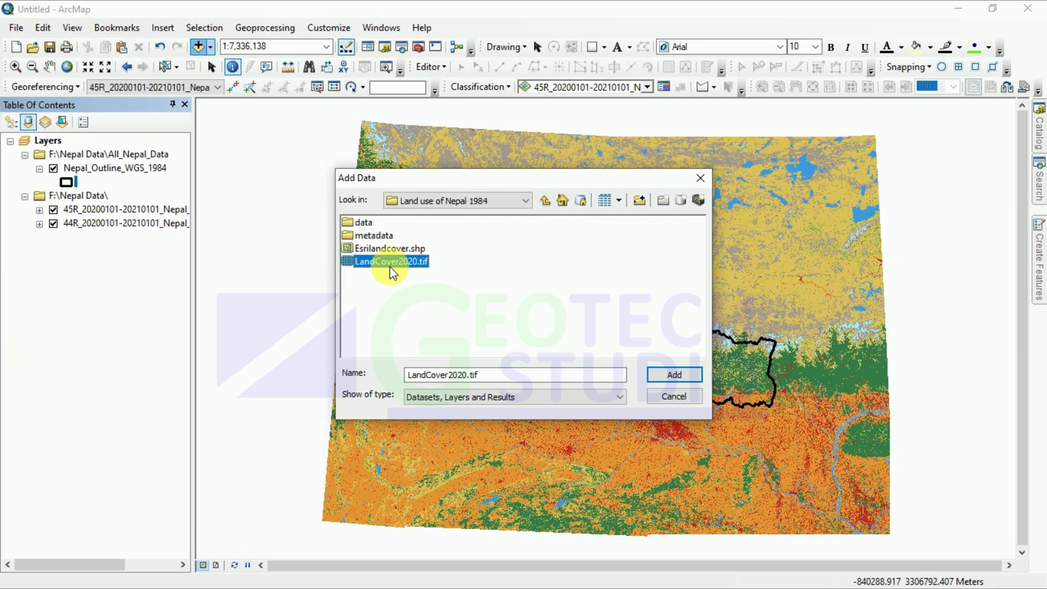
left_click(675, 377)
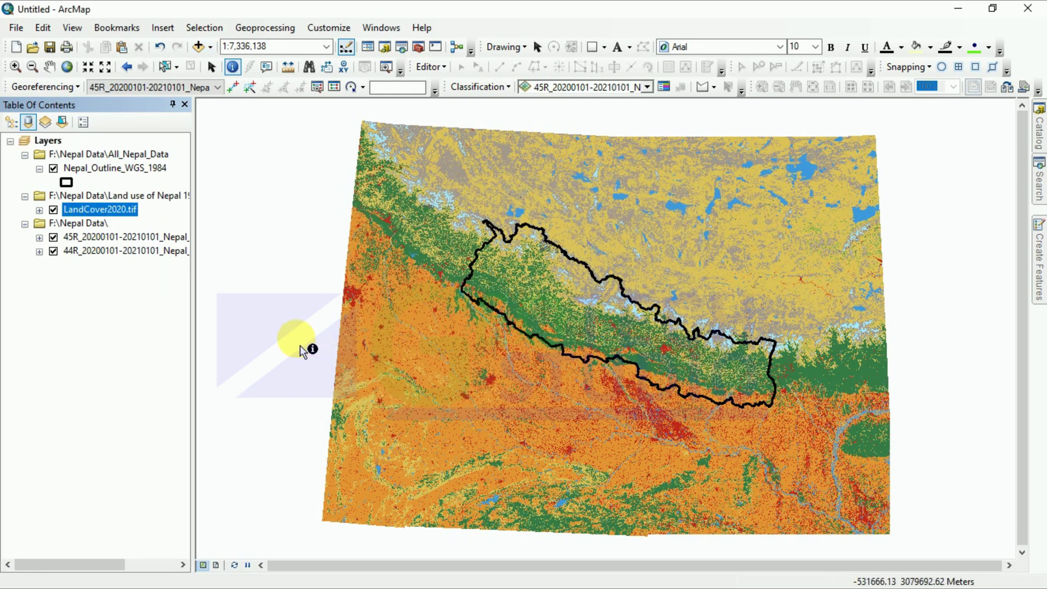
Turn off the 44R and 45R tile layers and zoom to the LandCover2020.tif extent
left_click(97, 224)
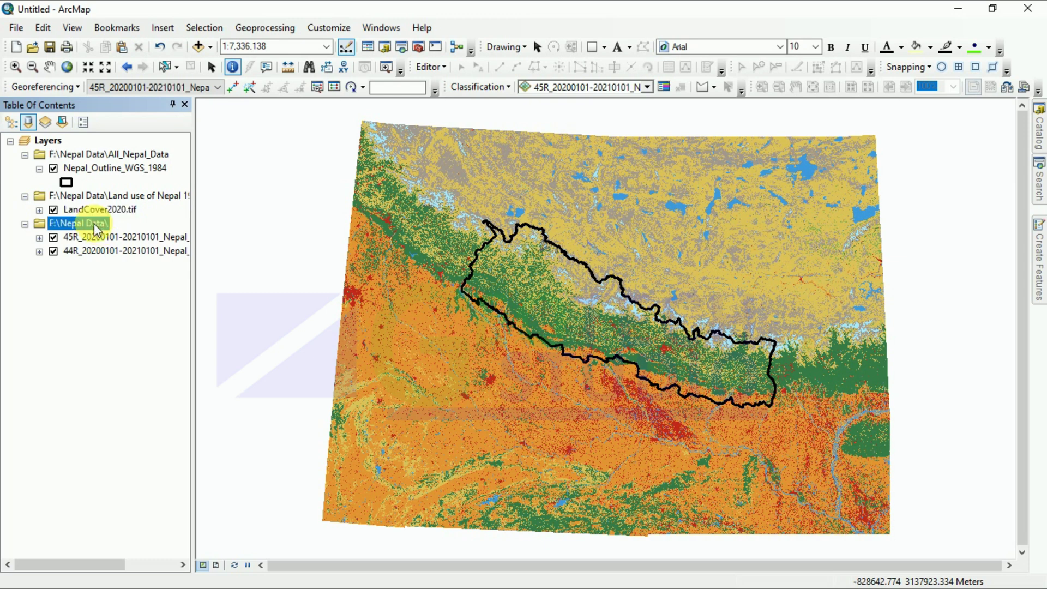
left_click(55, 155)
left_click(53, 251)
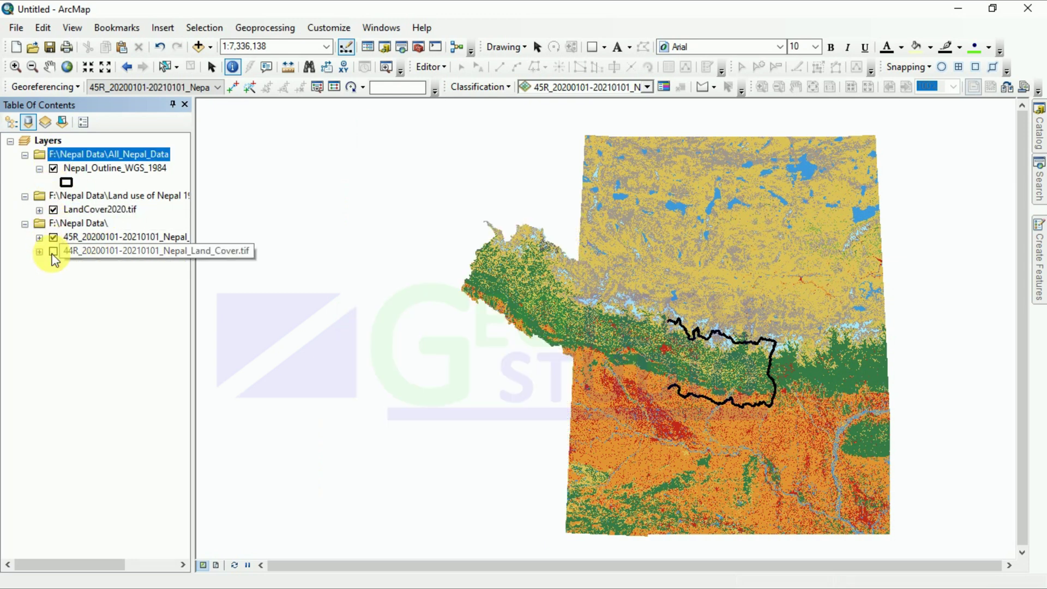
left_click(53, 238)
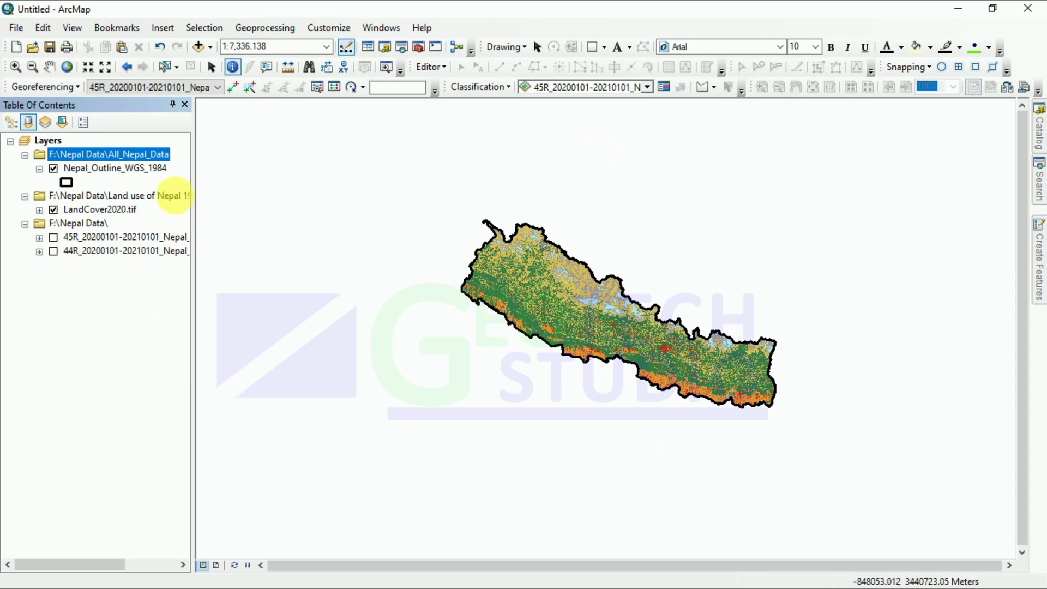
right_click(90, 208)
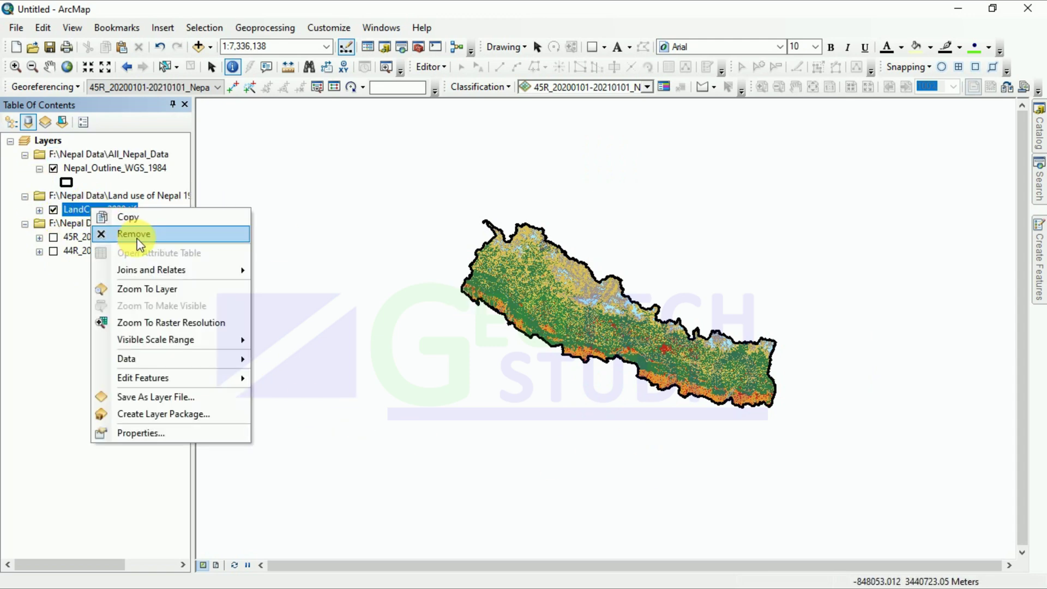
left_click(156, 288)
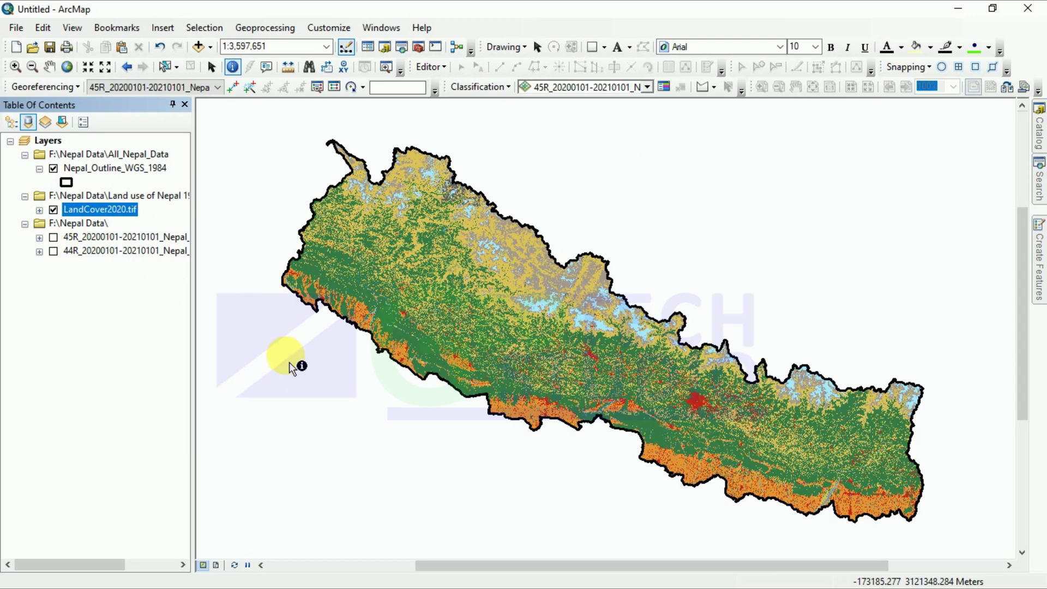